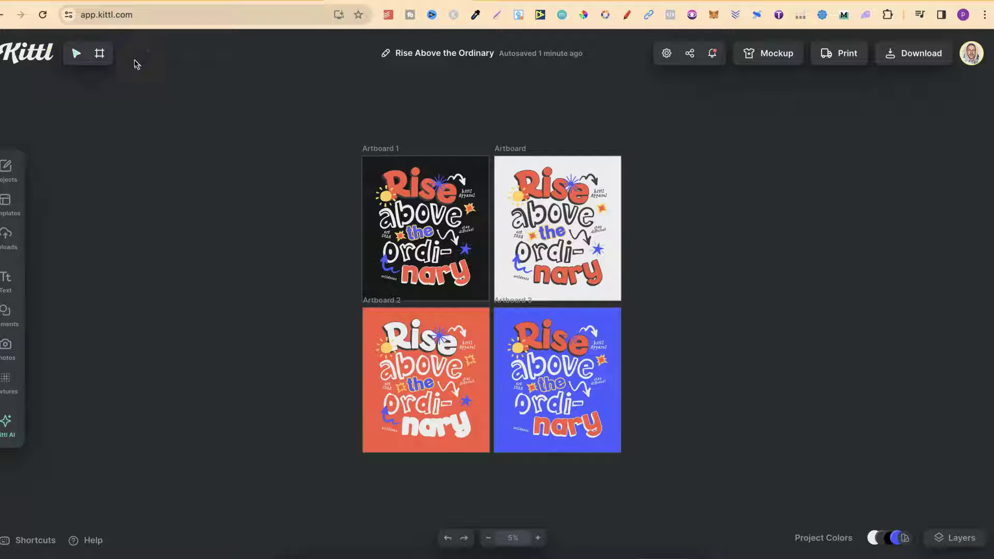
Draw a blank artboard left of the designs, then delete that blank Artboard 5
left_click(100, 53)
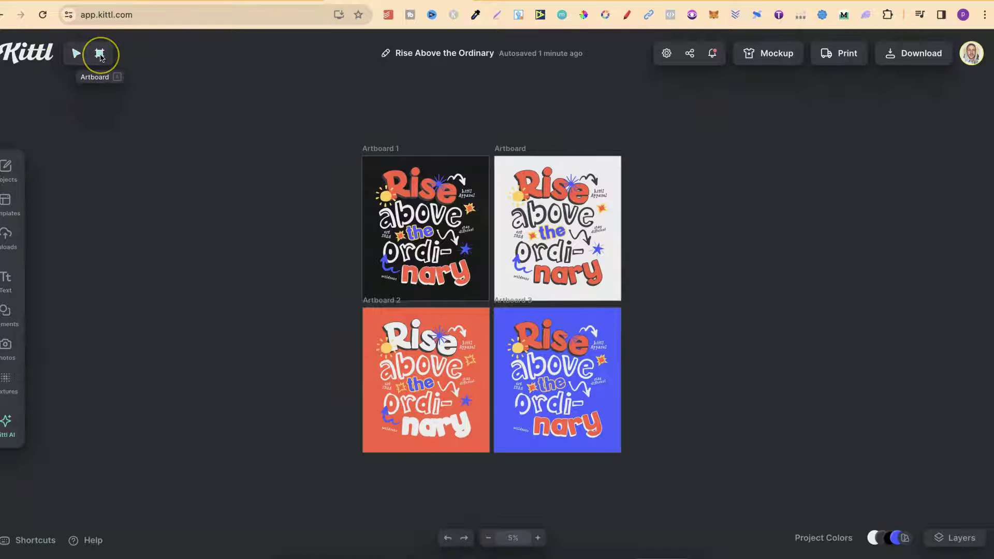
left_click(99, 53)
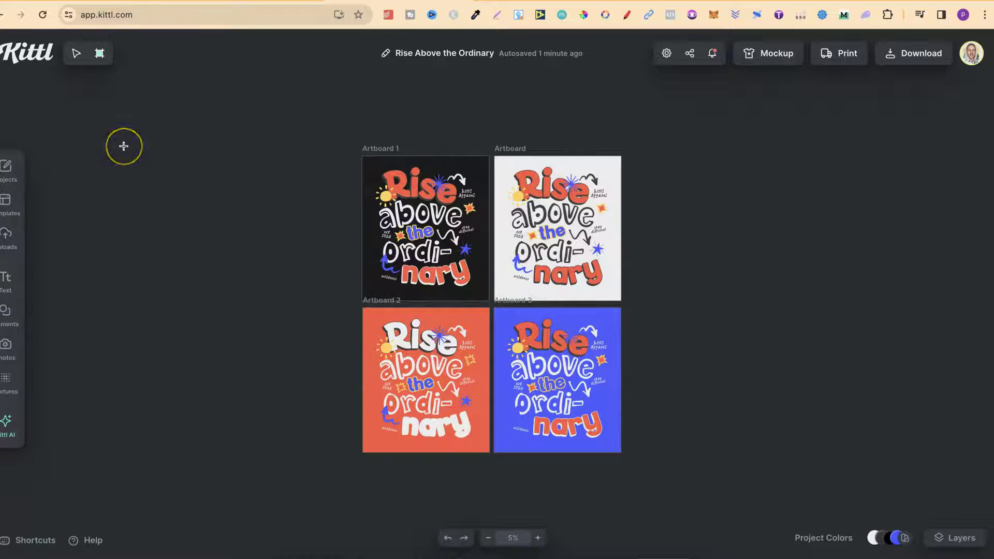
left_click_drag(124, 147, 353, 455)
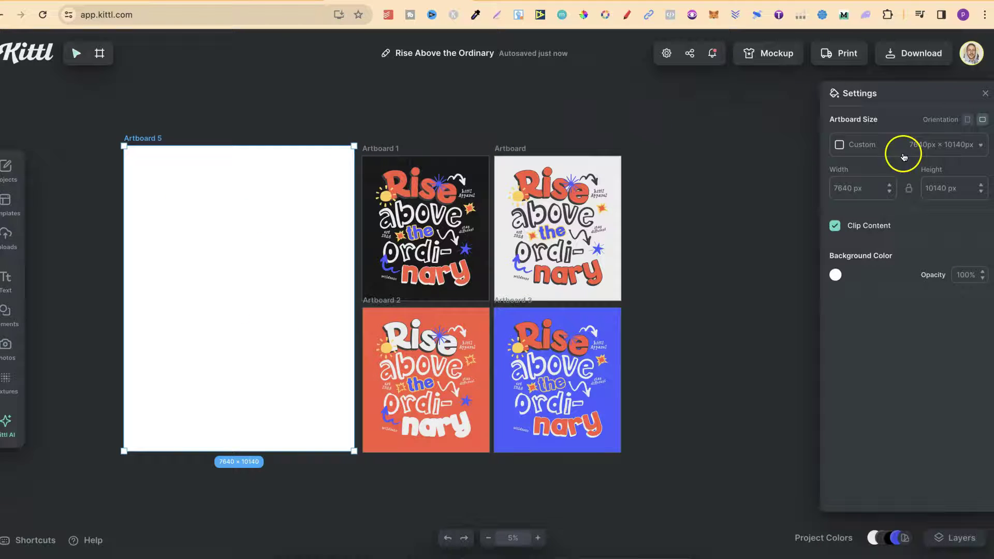
left_click(943, 147)
left_click(858, 378)
left_click(858, 188)
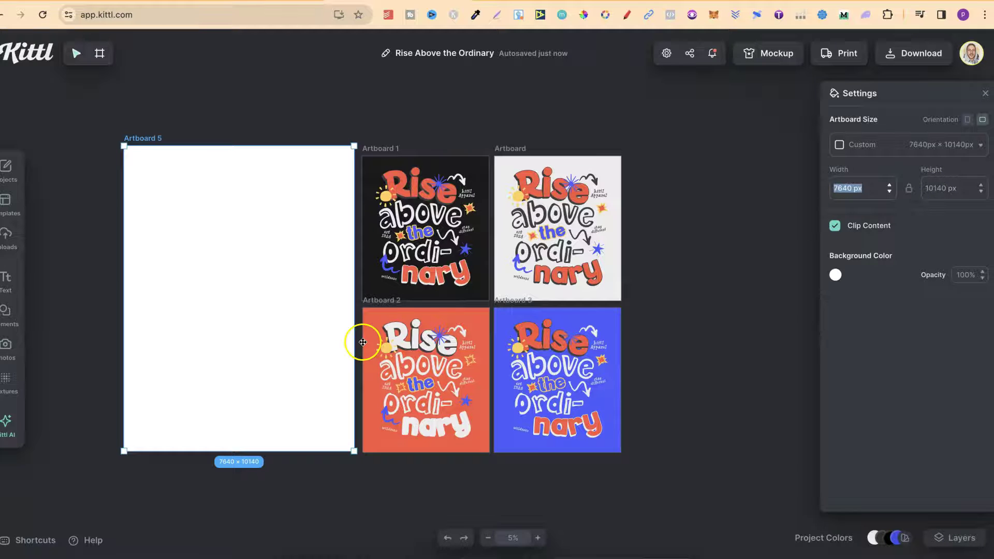
left_click(90, 243)
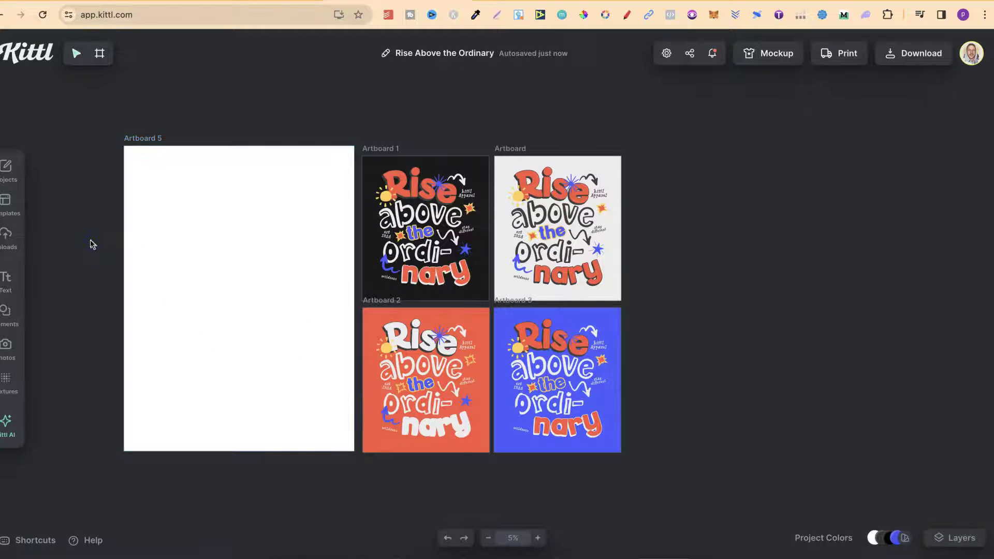
left_click(153, 139)
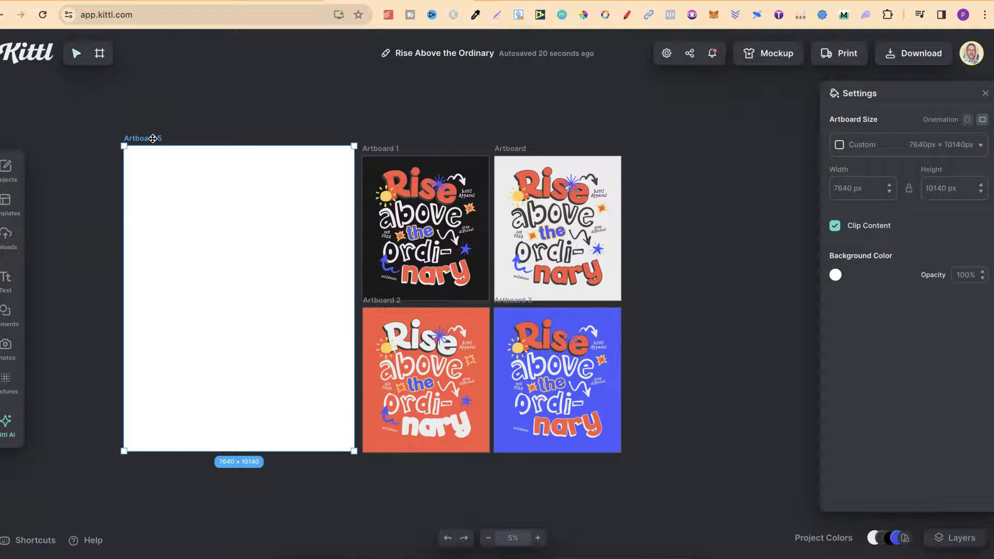
key("Delete")
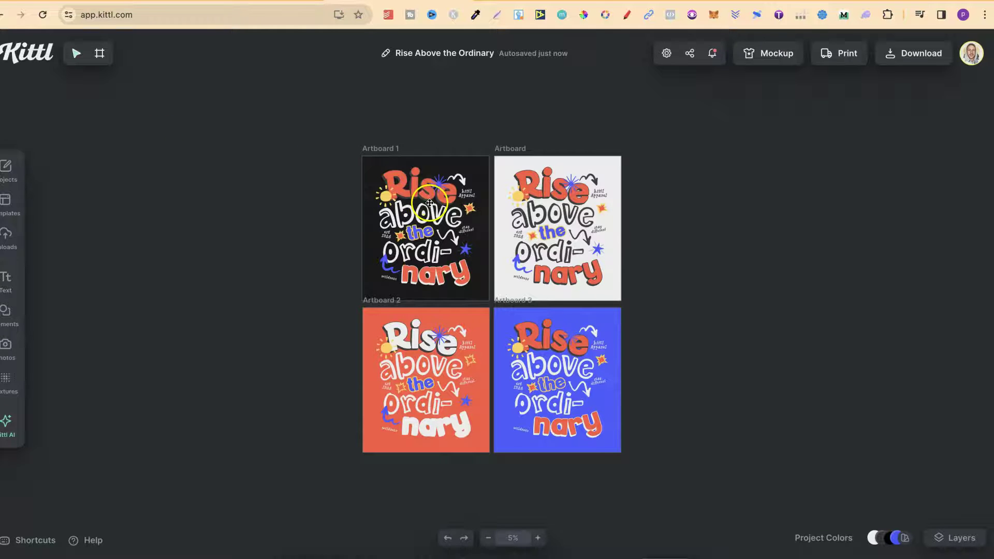
Select the black Artboard 1 by its label and delete it
left_click(370, 149)
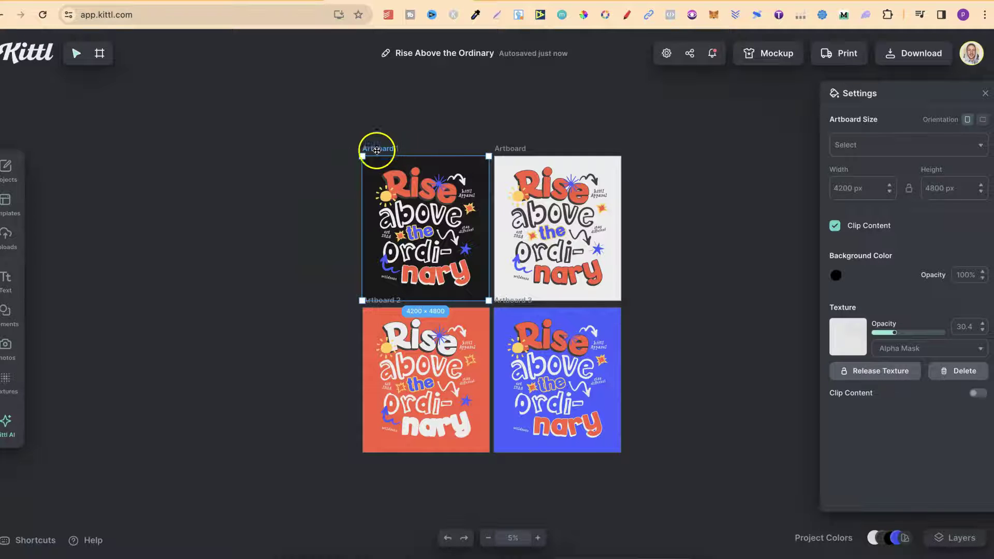
left_click(309, 196)
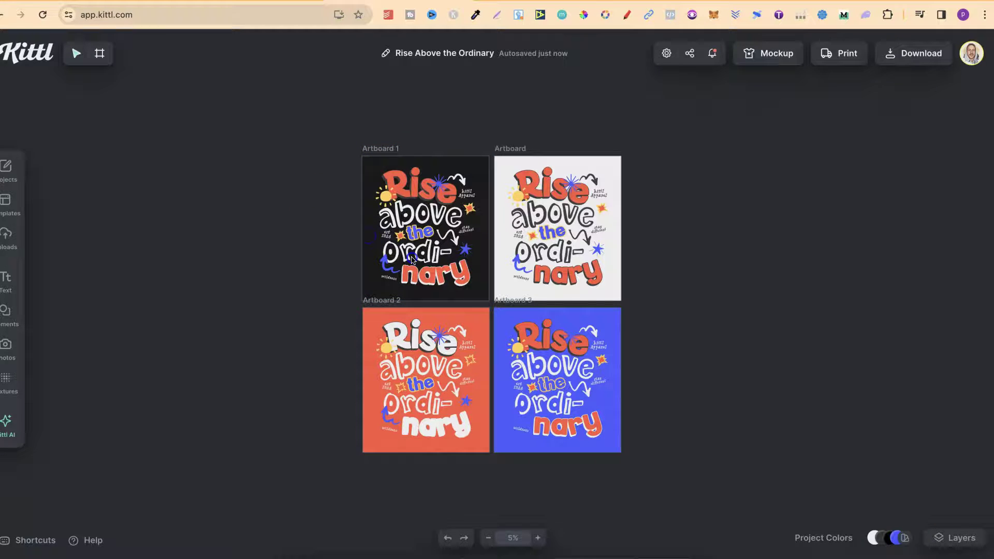
left_click(411, 259)
double_click(377, 183)
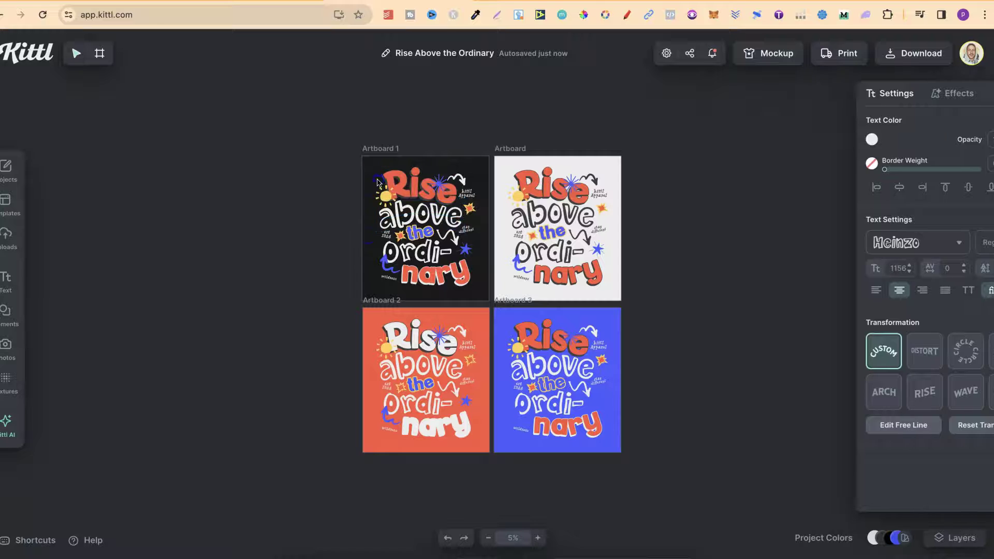
left_click(302, 223)
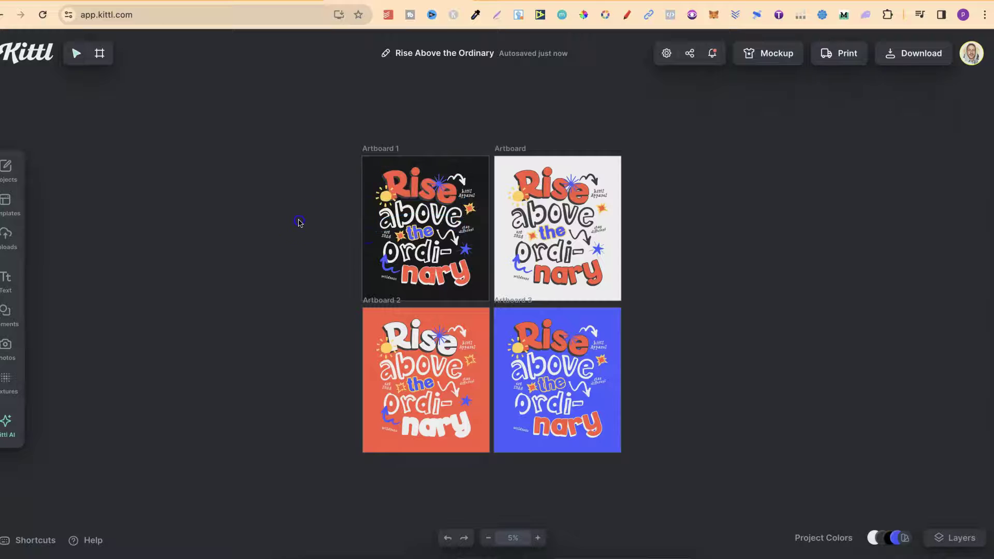
left_click(376, 149)
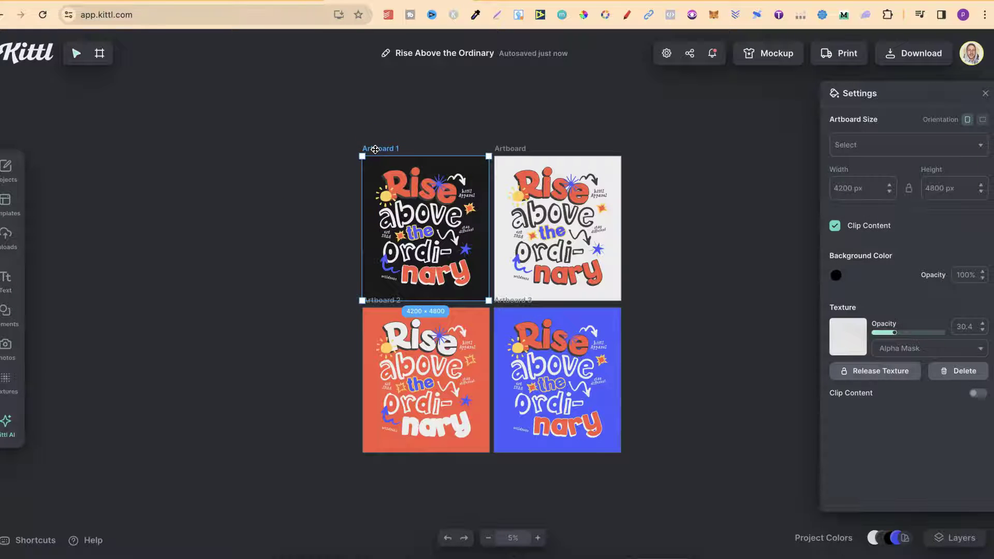
key("Delete")
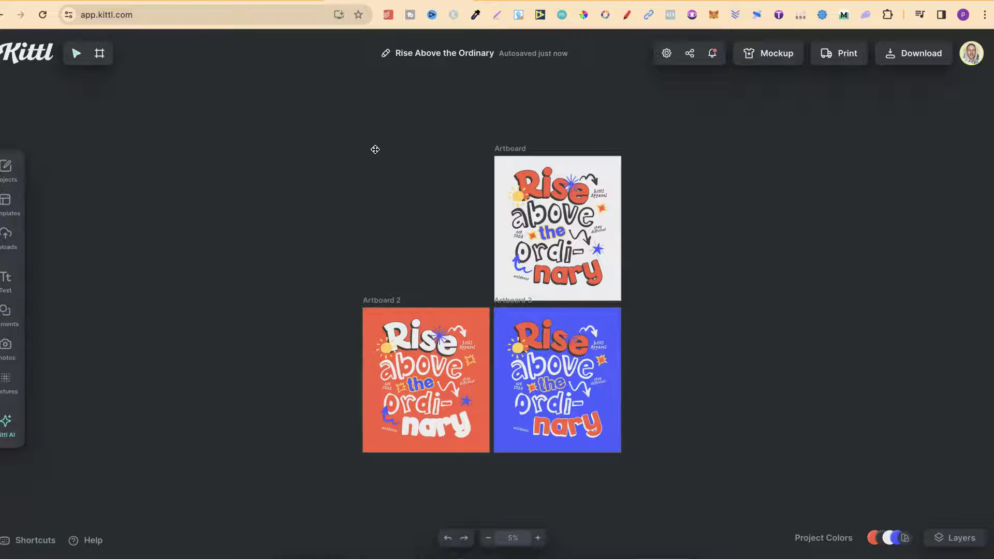
Paste a copy of the white artboard and drag it into the empty top-left slot
left_click(509, 149)
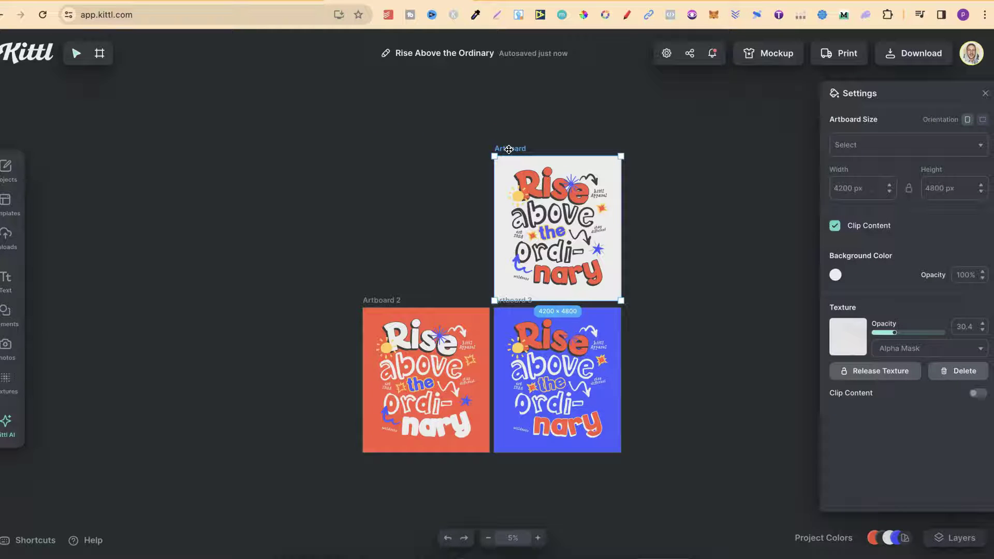
key("ctrl+v")
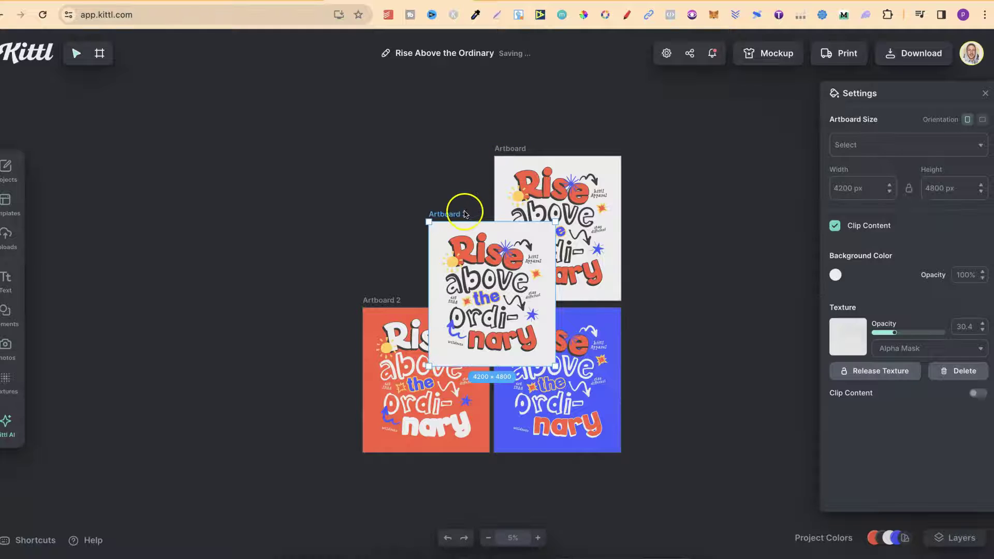
mouse_move(457, 212)
left_mouse_down()
mouse_move(417, 158)
mouse_move(392, 148)
left_mouse_up()
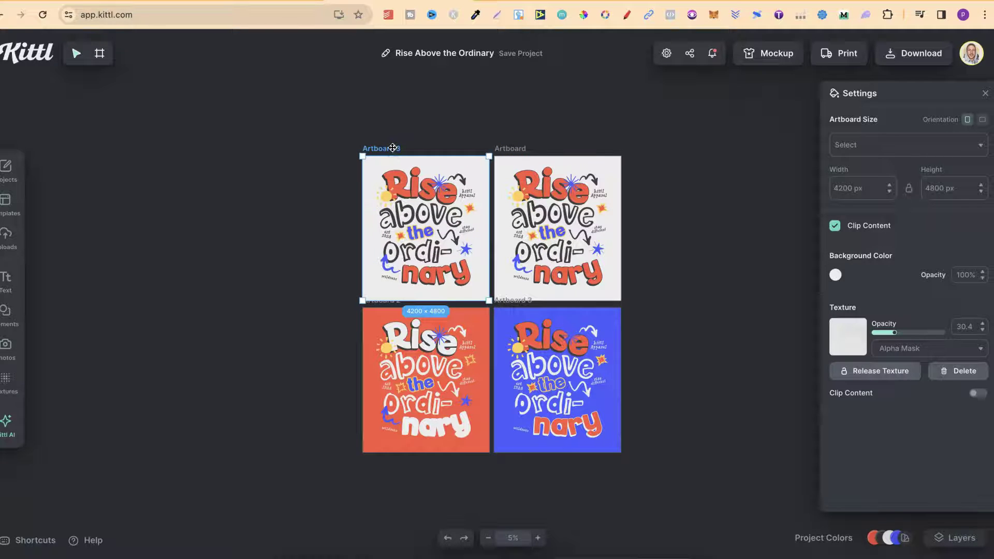
left_click(537, 539)
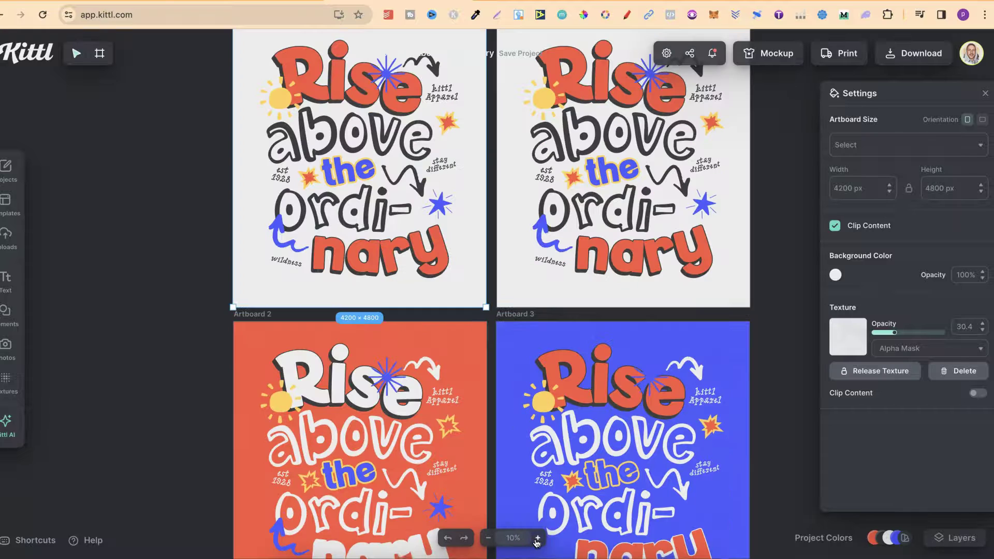
scroll(527, 320, "up", 3)
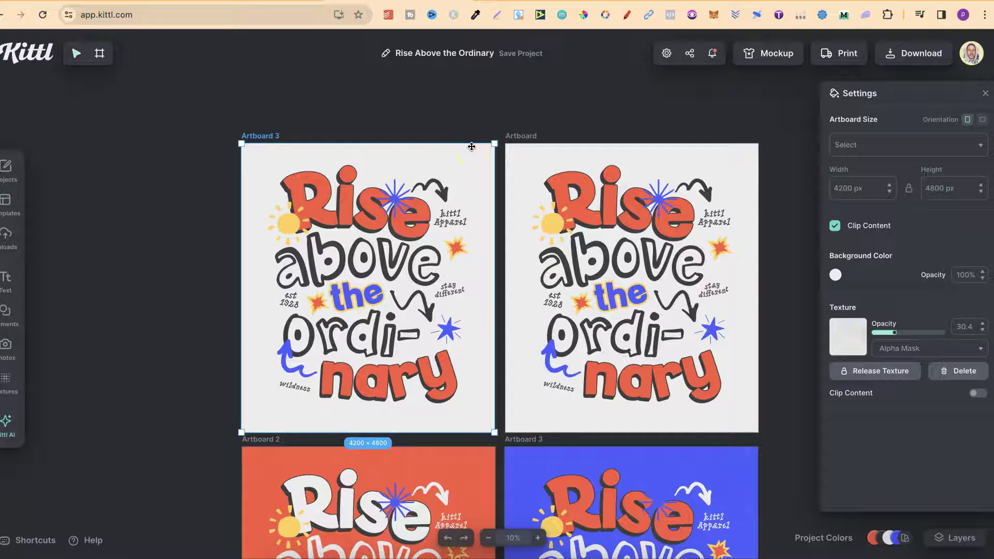
left_click(592, 164)
Give Artboard 3 a black background
left_click(475, 97)
left_click(262, 136)
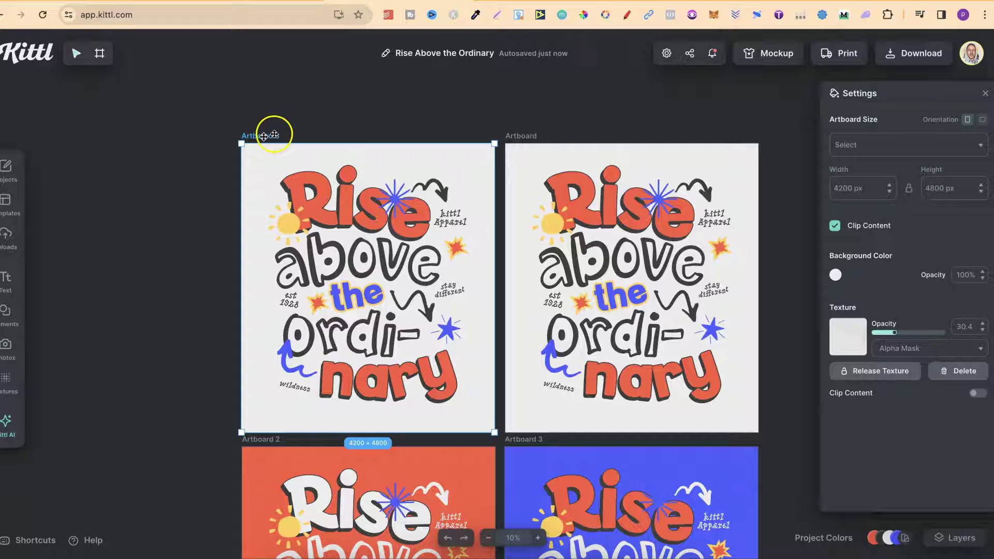
left_click(835, 276)
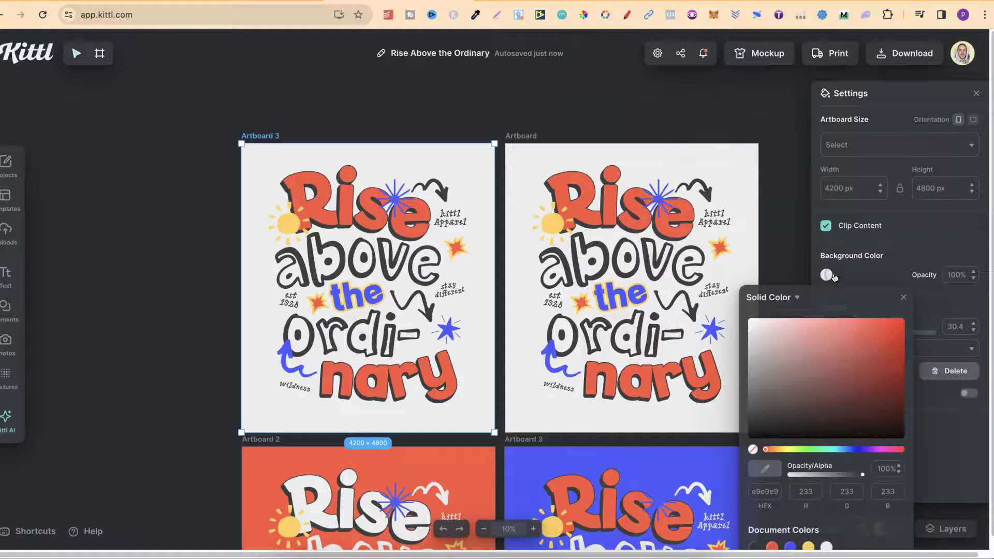
left_click_drag(735, 440, 740, 448)
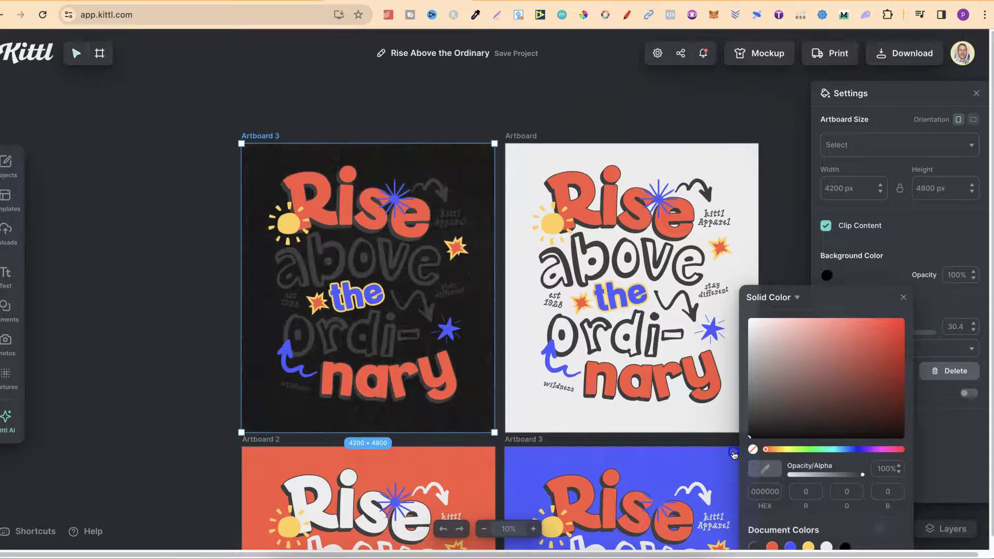
left_click(225, 321)
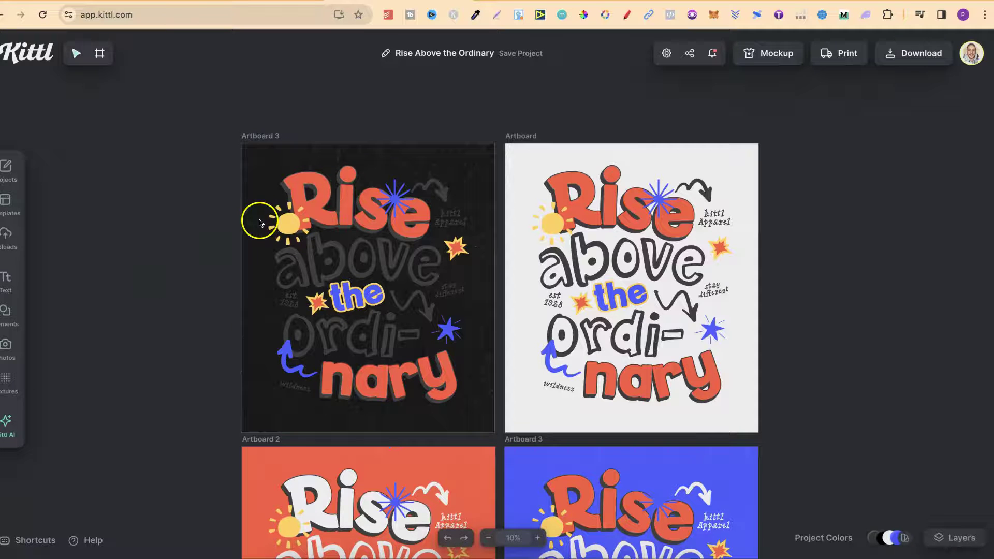
Recolor the arrows group, the word 'above' and the 'kittl Apparel' text white
left_click(430, 187)
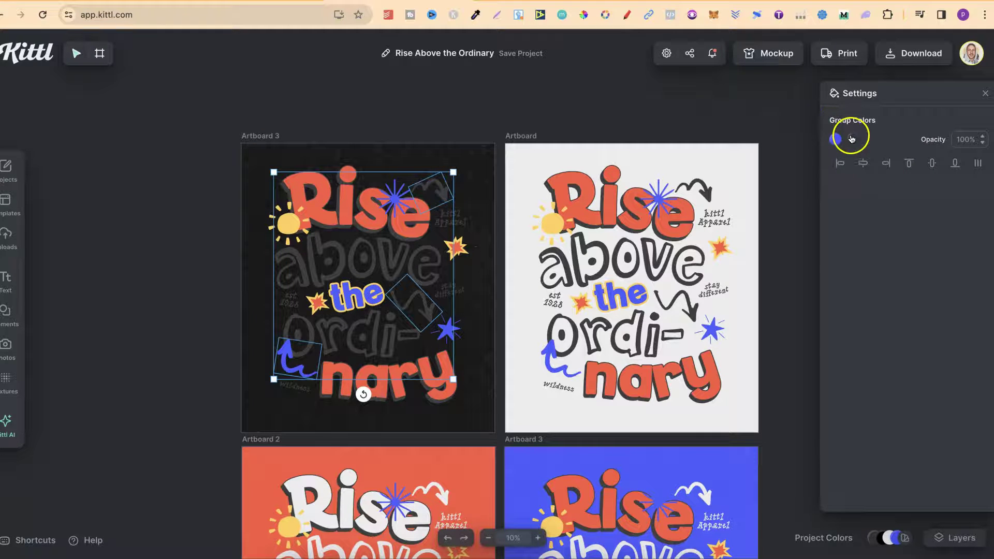
left_click(853, 139)
left_click(853, 415)
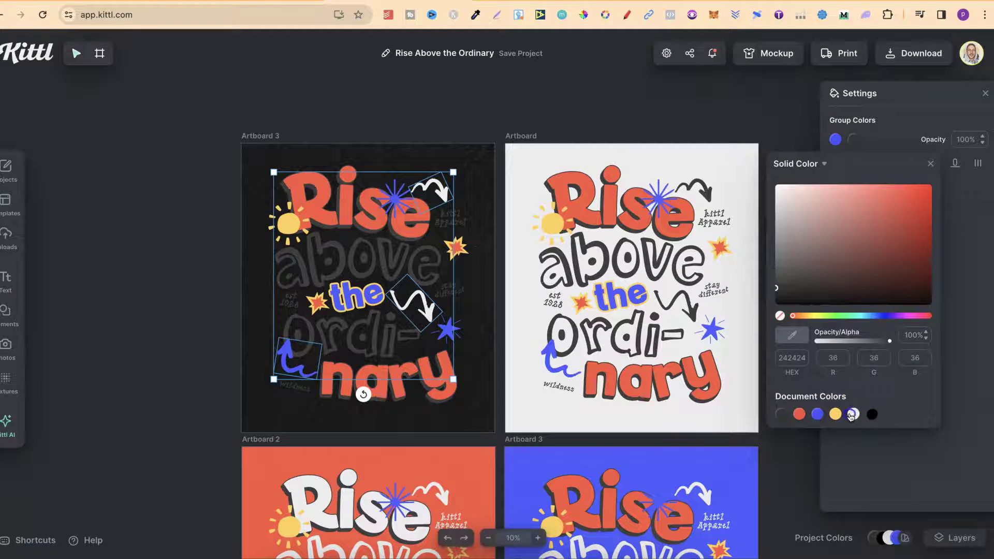
left_click(330, 244)
double_click(329, 243)
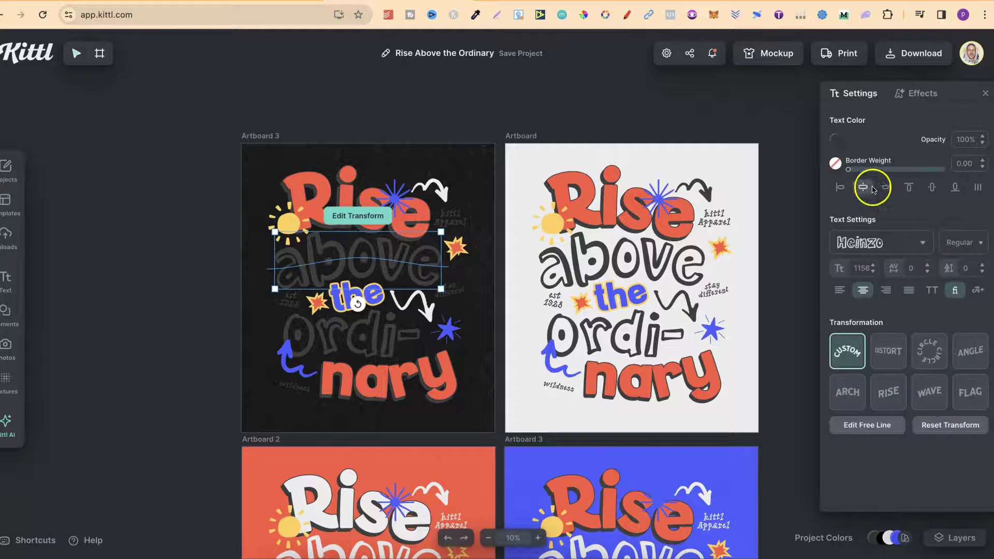
left_click(838, 141)
left_click(836, 414)
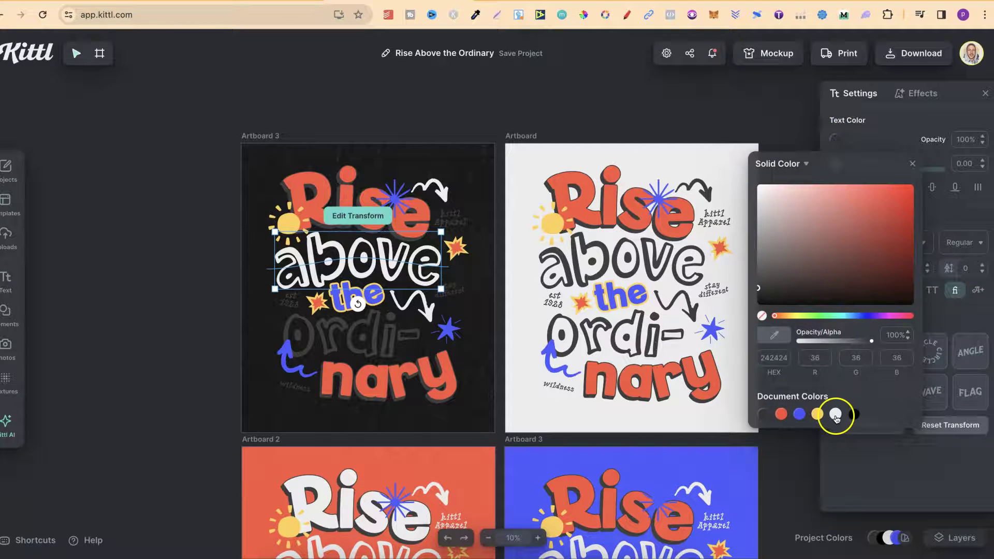
left_click(450, 219)
left_click(837, 141)
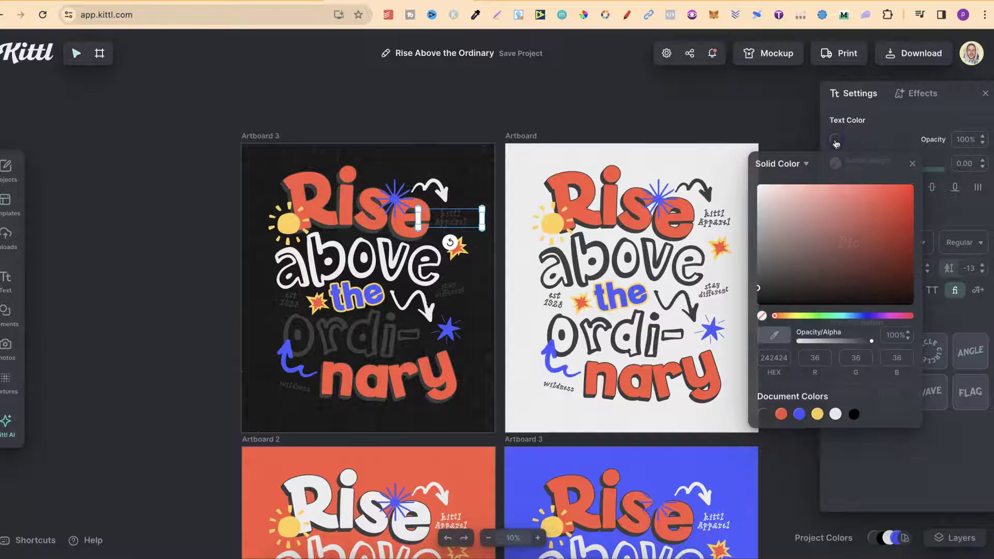
left_click(836, 414)
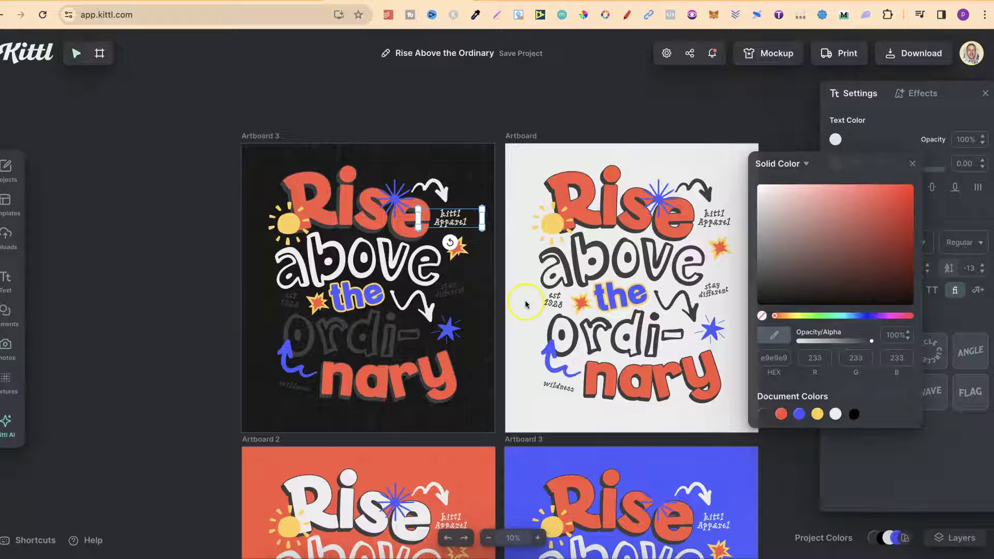
Recolor 'stay different', 'est 1928', 'ordi-nary' and 'wildness' white
left_click(447, 288)
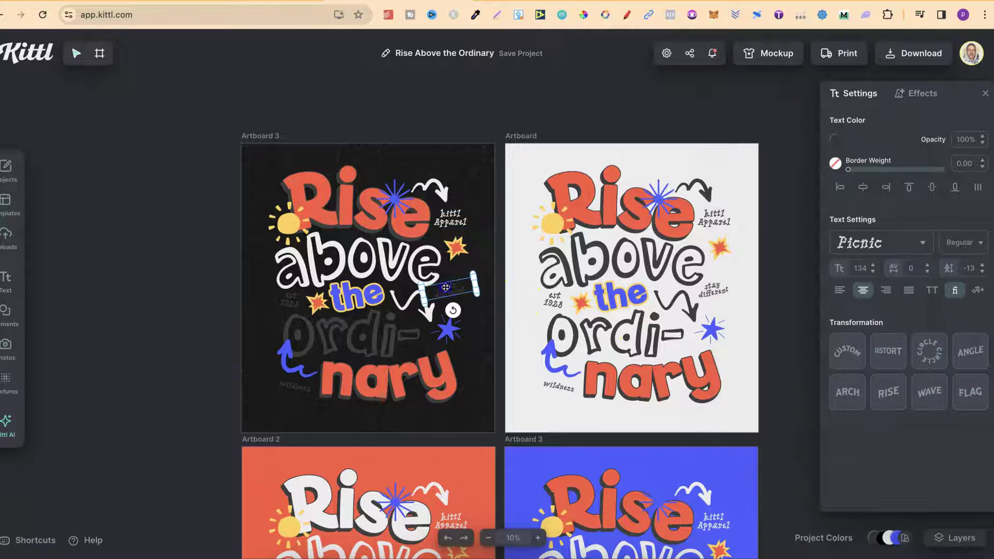
left_click(837, 139)
left_click(836, 414)
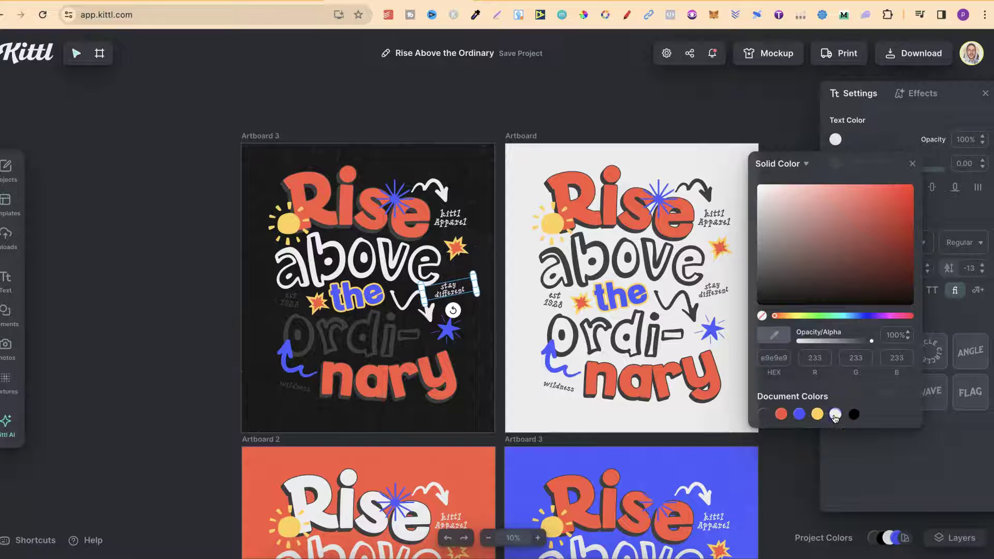
left_click(289, 300)
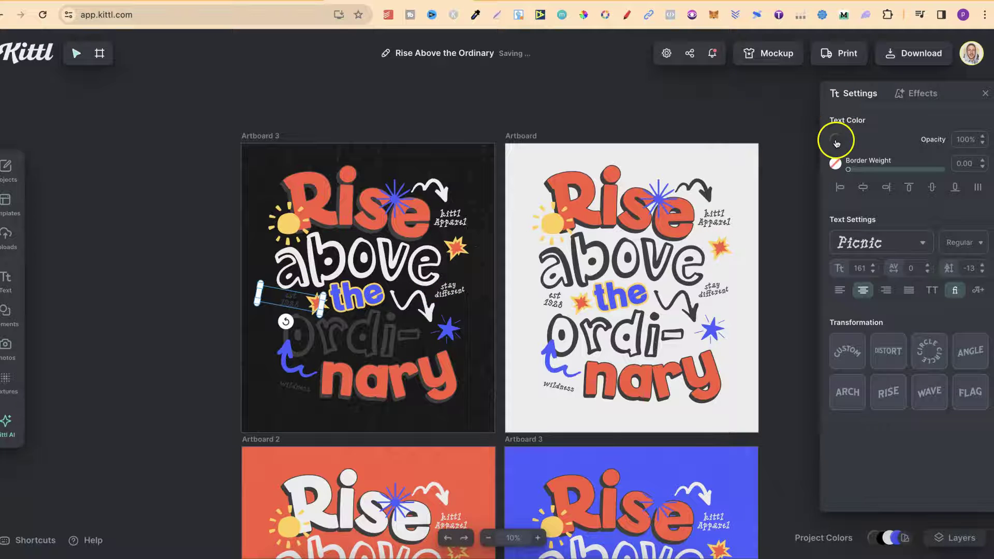
left_click(837, 139)
left_click(836, 415)
left_click(373, 318)
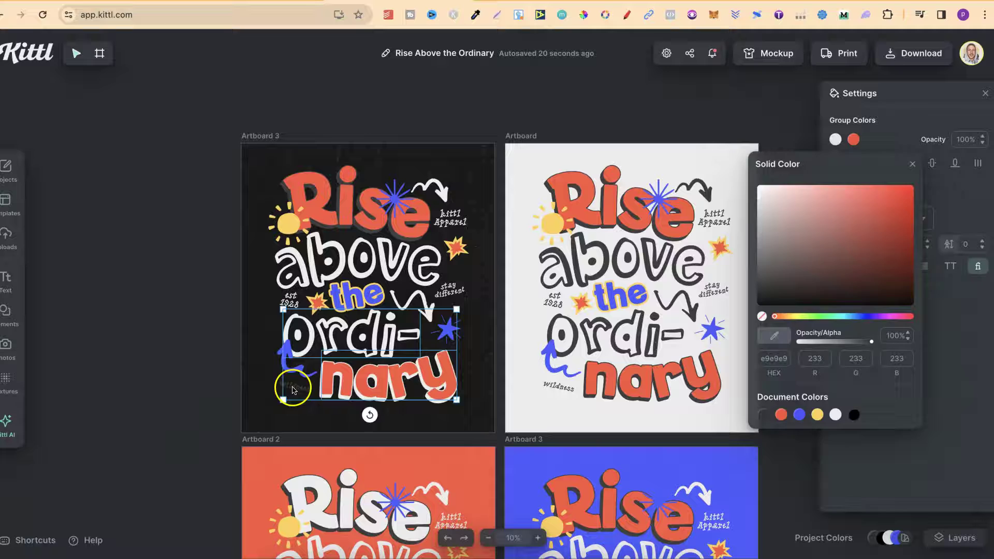
left_click(289, 387)
left_click(837, 138)
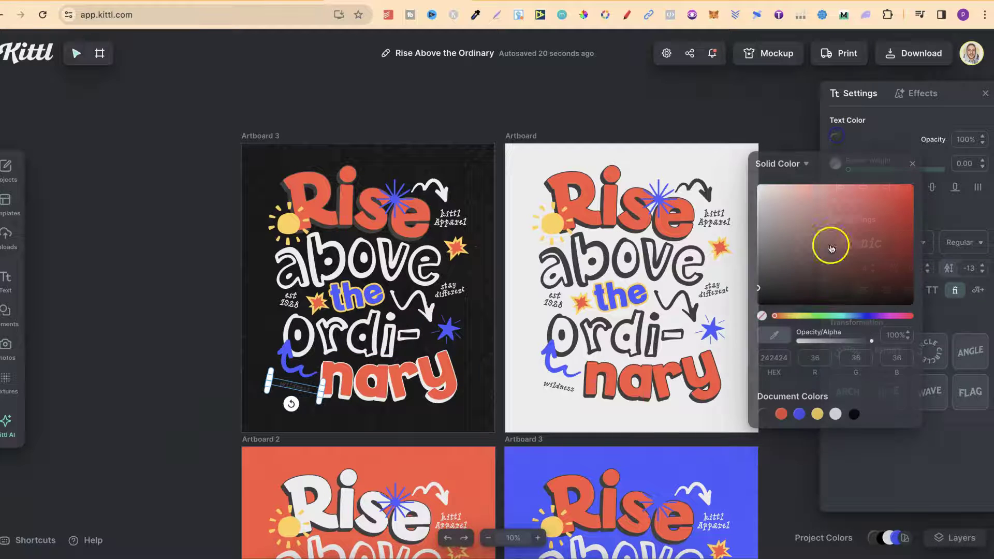
left_click(835, 414)
left_click(148, 341)
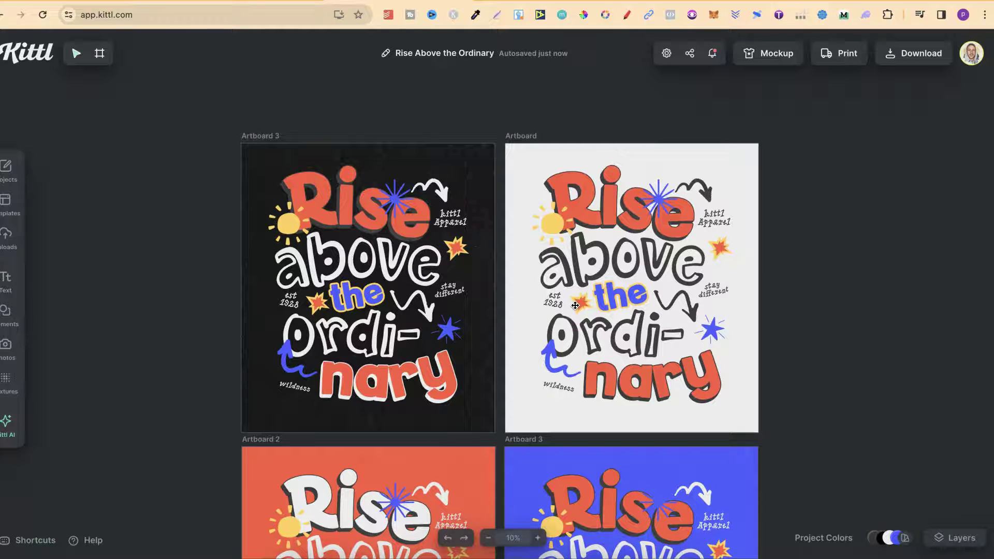
Paste two copies of black Artboard 3, placing one to its left and one below that
left_click(488, 537)
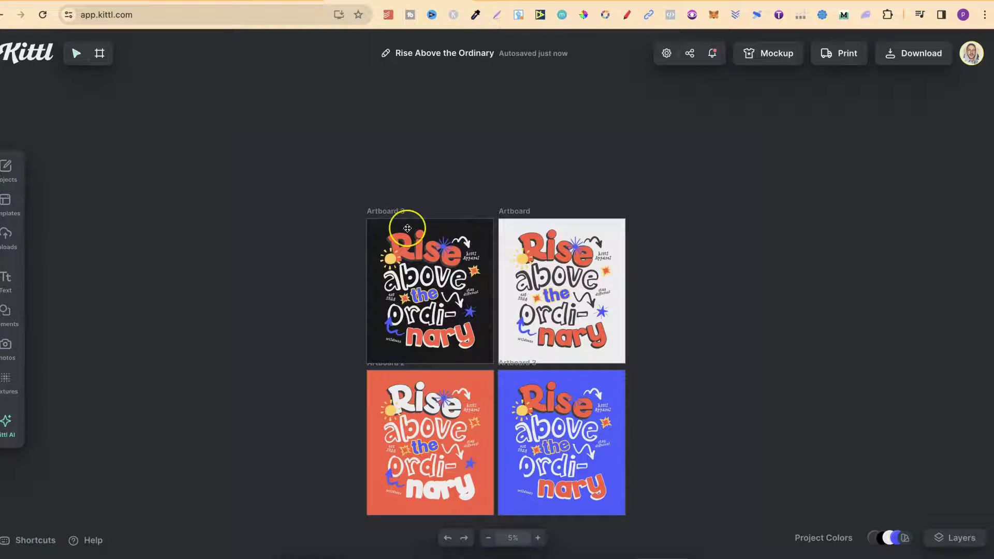
left_click(378, 211)
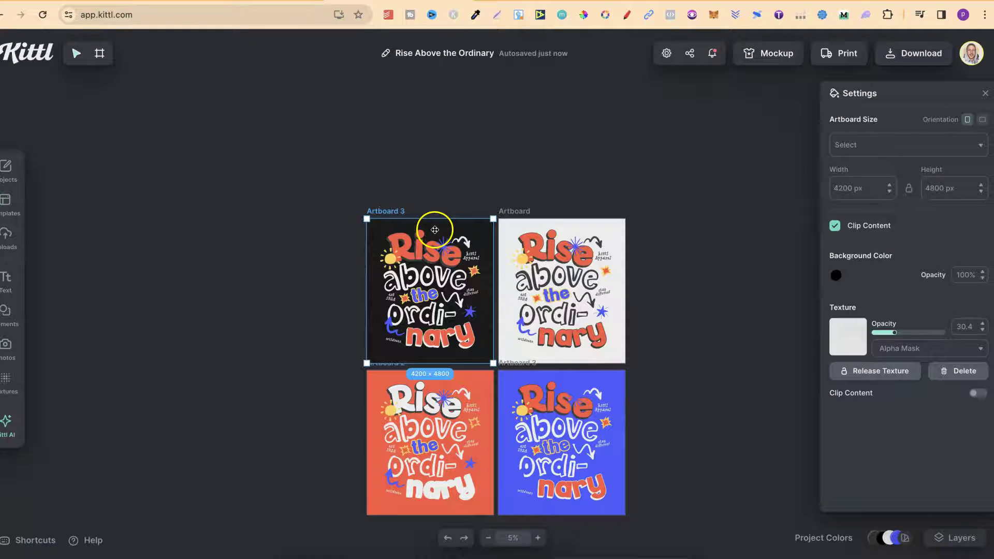
key("ctrl+v")
left_click_drag(437, 218, 241, 215)
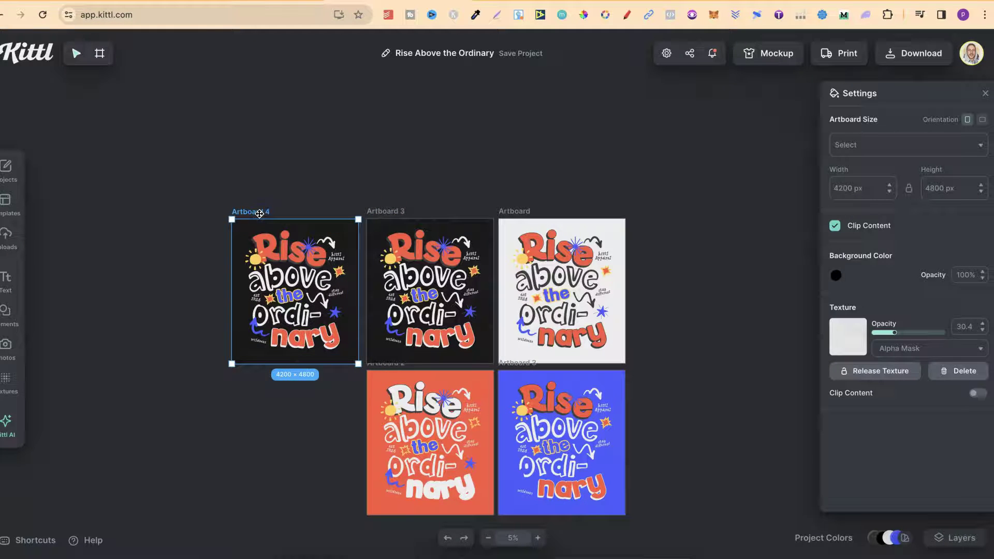
key("ctrl+v")
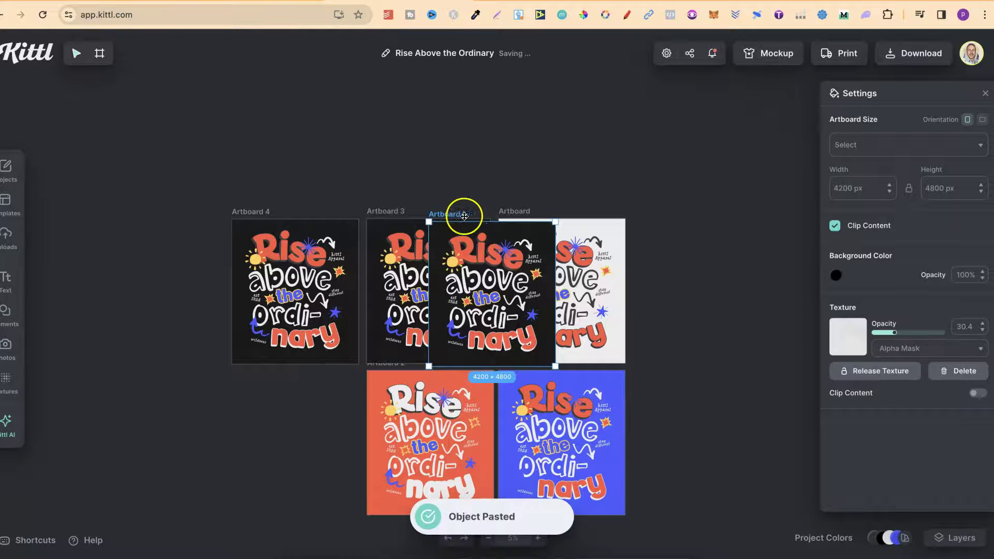
left_click_drag(464, 216, 260, 363)
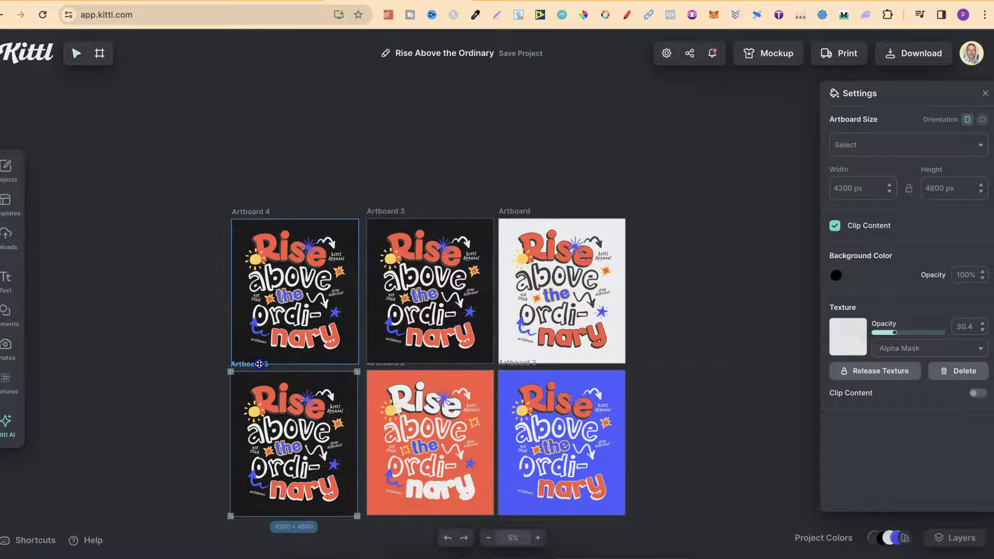
left_click(542, 538)
scroll(626, 384, "right", 5)
scroll(626, 384, "down", 1)
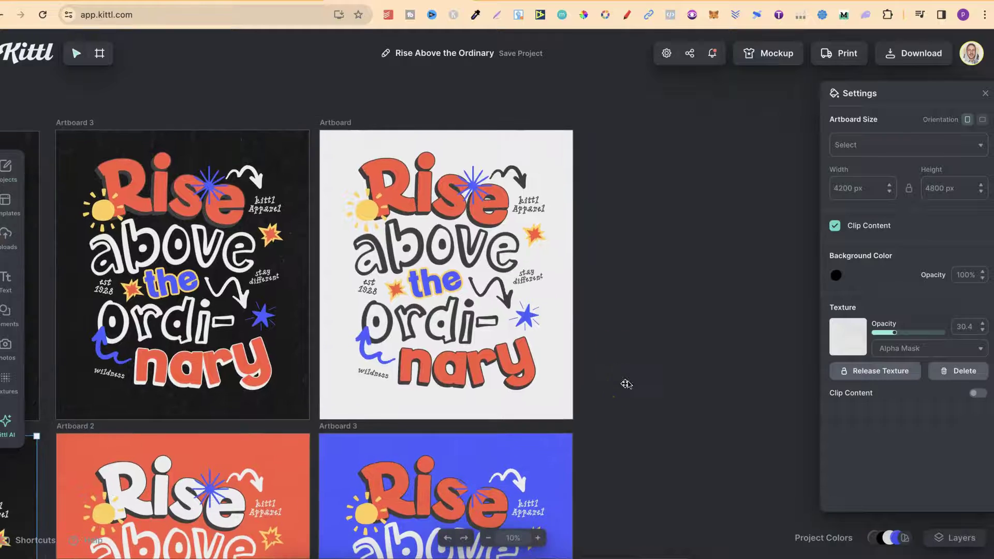
scroll(418, 264, "left", 5)
scroll(419, 264, "down", 1)
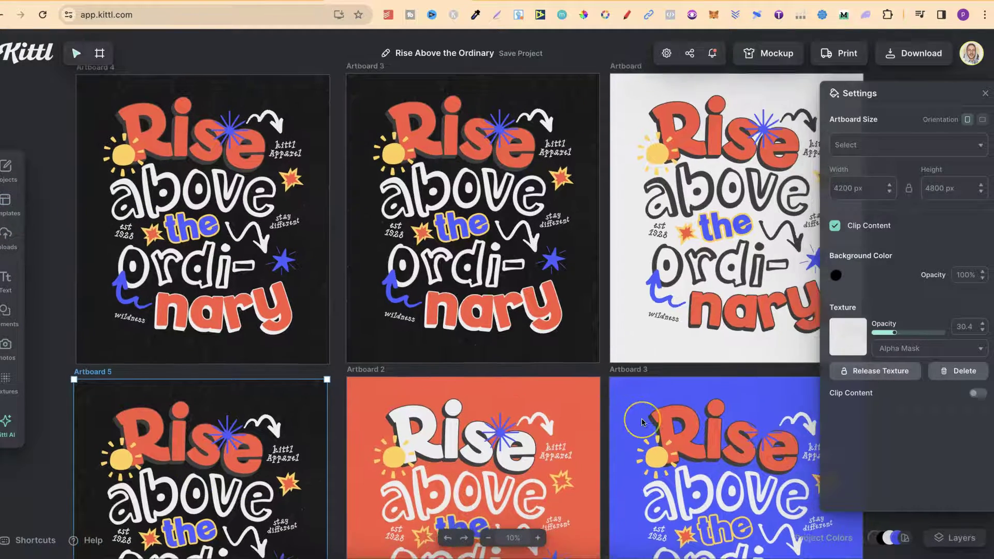
scroll(642, 419, "down", 3)
scroll(642, 419, "right", 2)
scroll(642, 419, "up", 2)
scroll(643, 419, "left", 2)
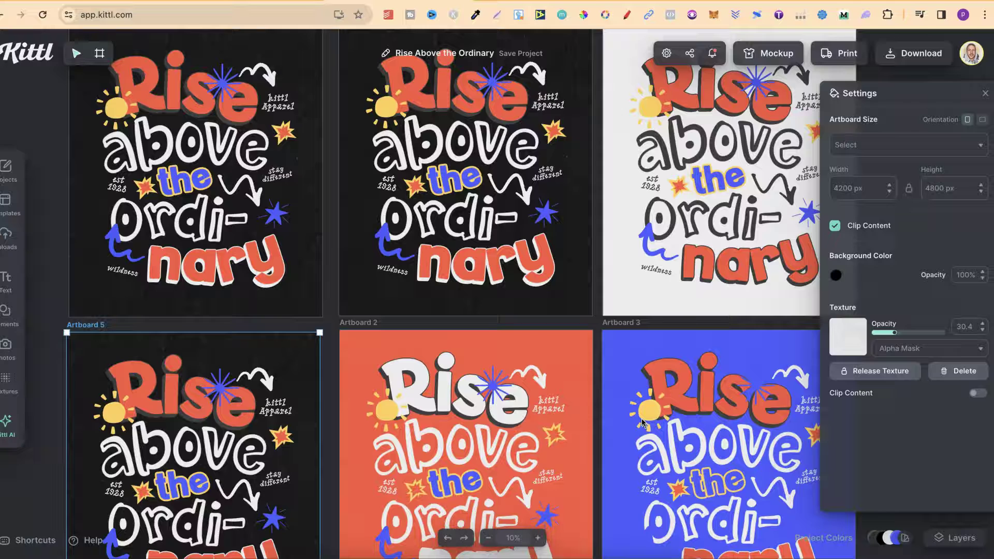
scroll(643, 423, "up", 2)
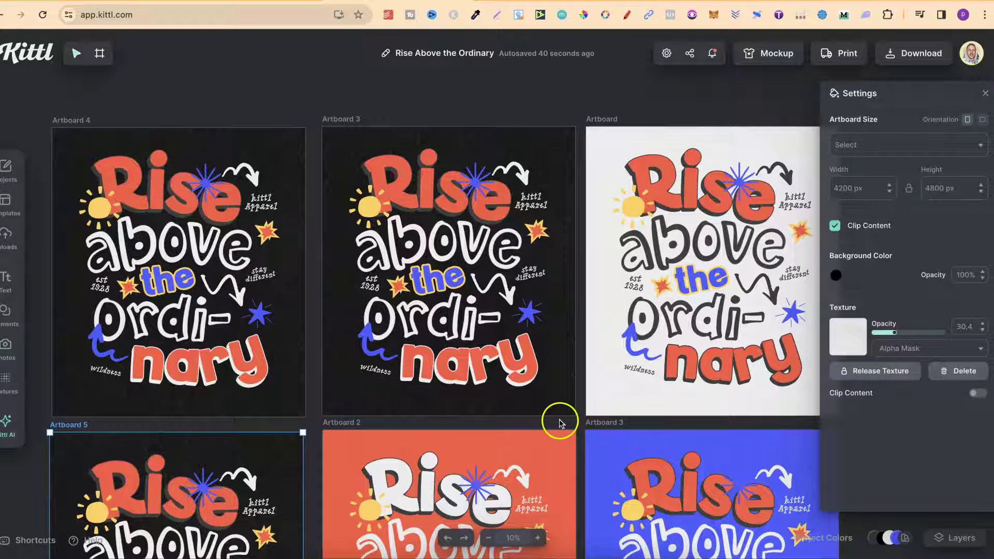
left_click(488, 540)
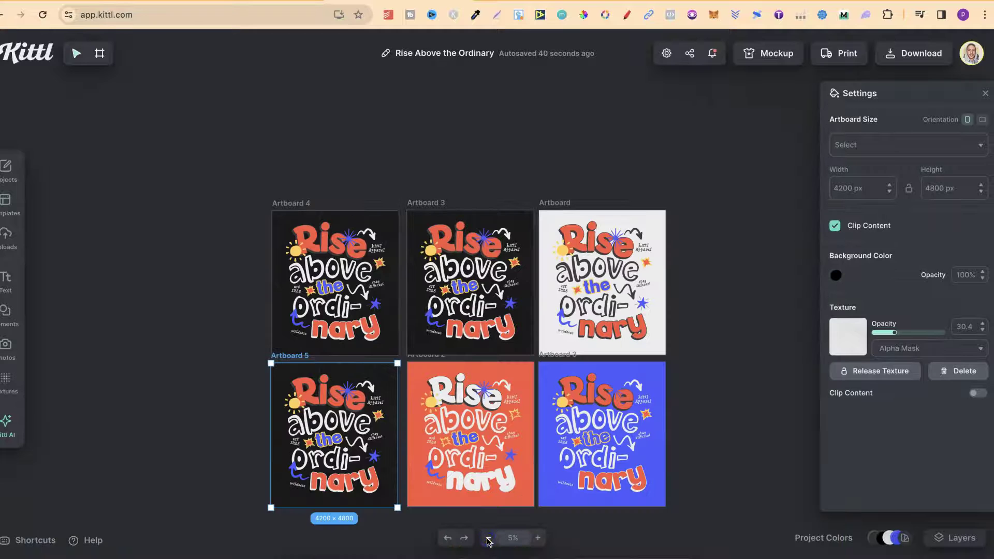
scroll(673, 378, "down", 3)
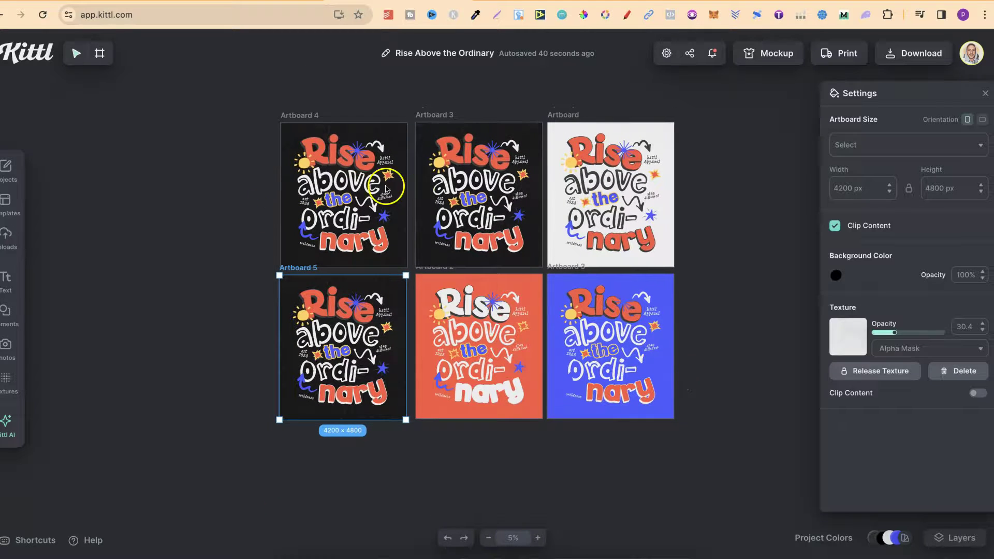
left_click(699, 286)
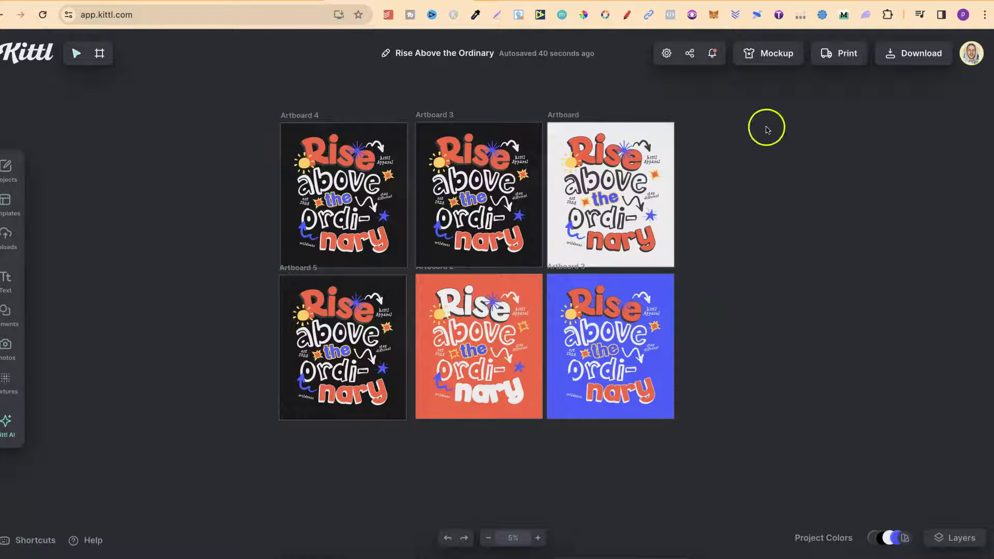
In Download Options, clear all artboards except Artboard 2 and download it
left_click(906, 56)
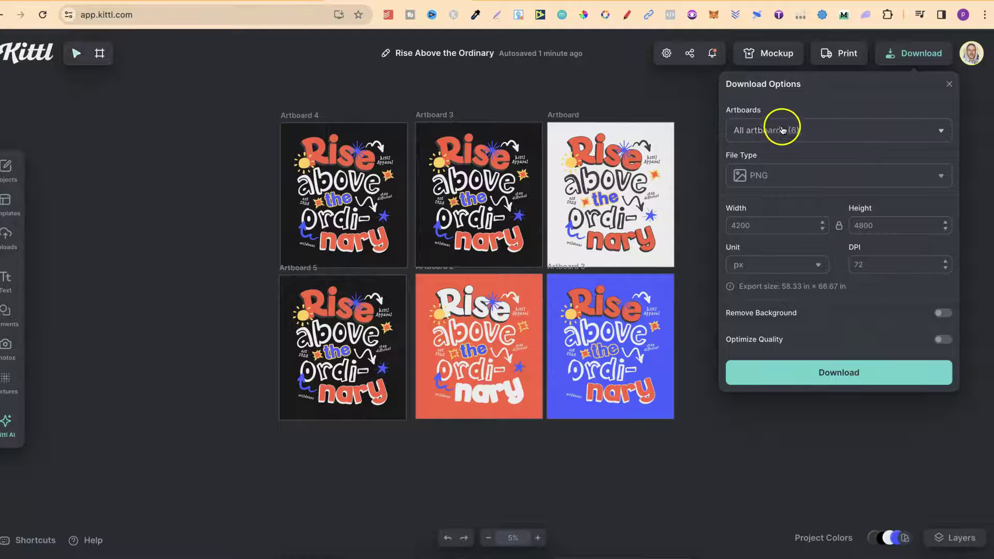
left_click(782, 132)
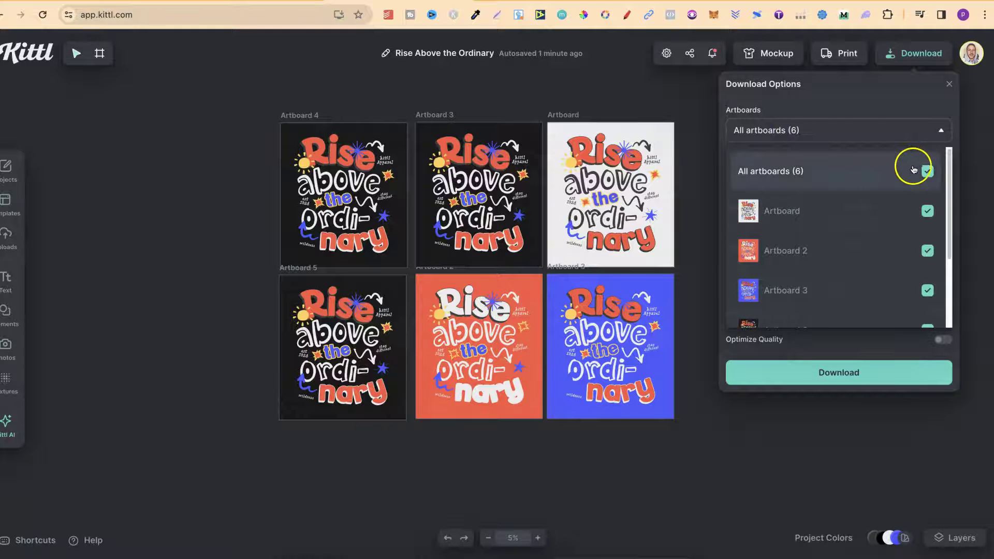
left_click(929, 177)
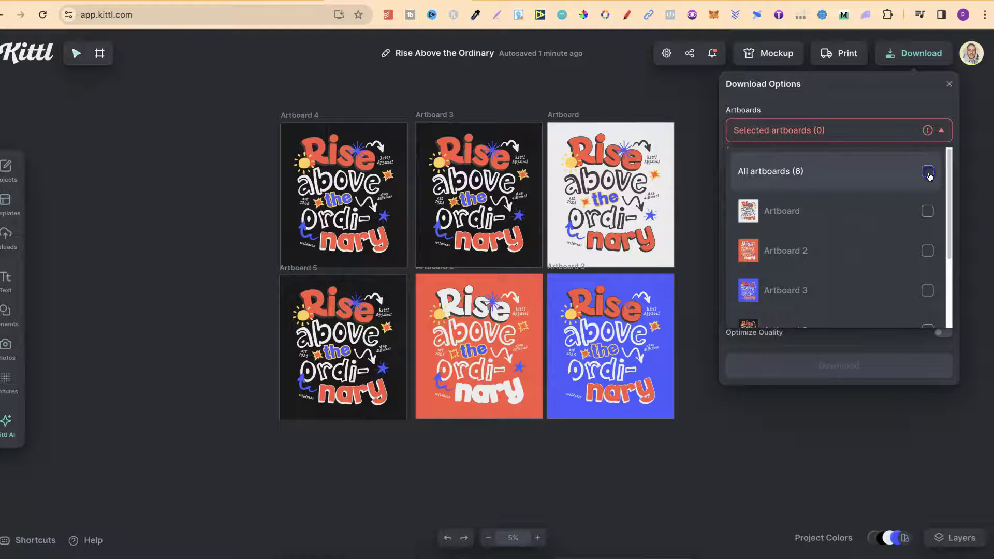
left_click(929, 252)
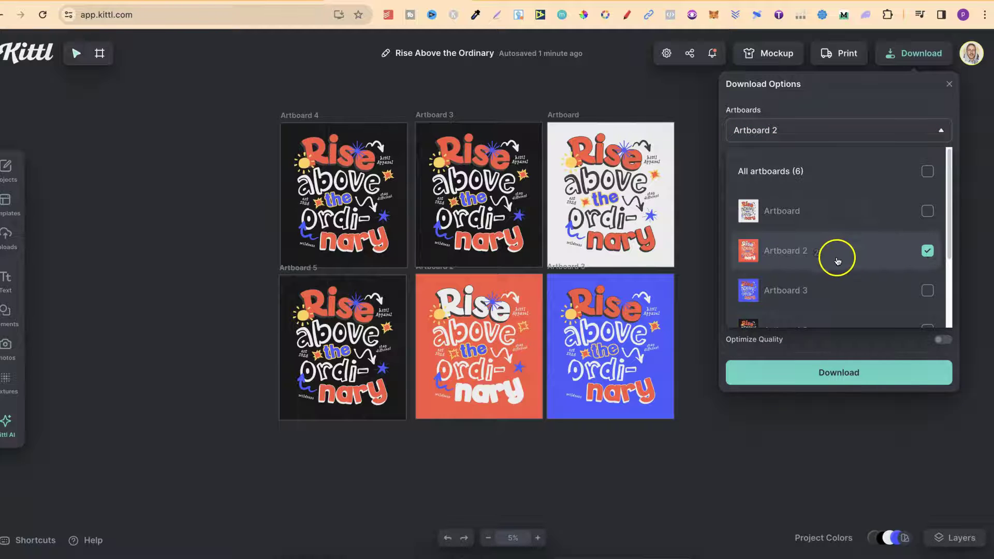
left_click(839, 373)
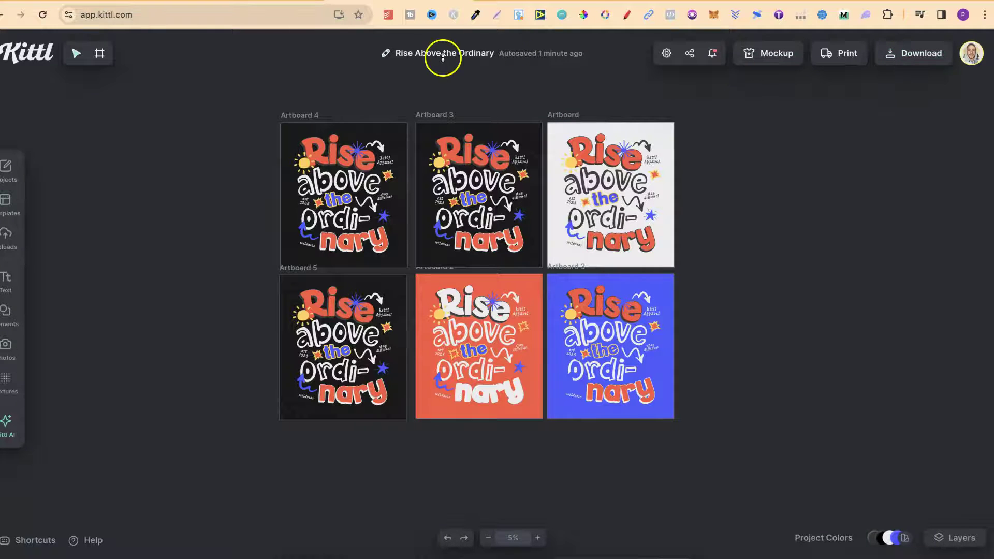
left_click(426, 54)
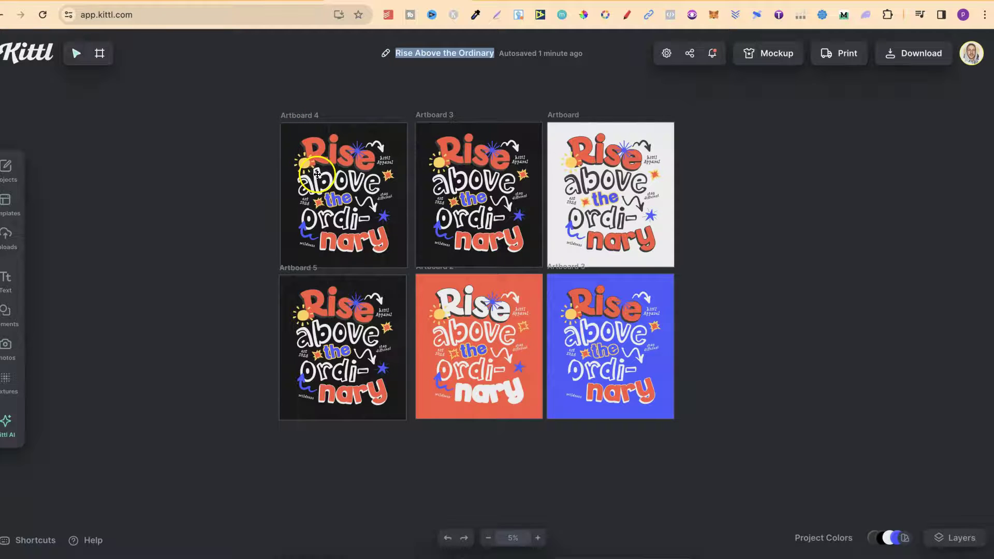
left_click(803, 122)
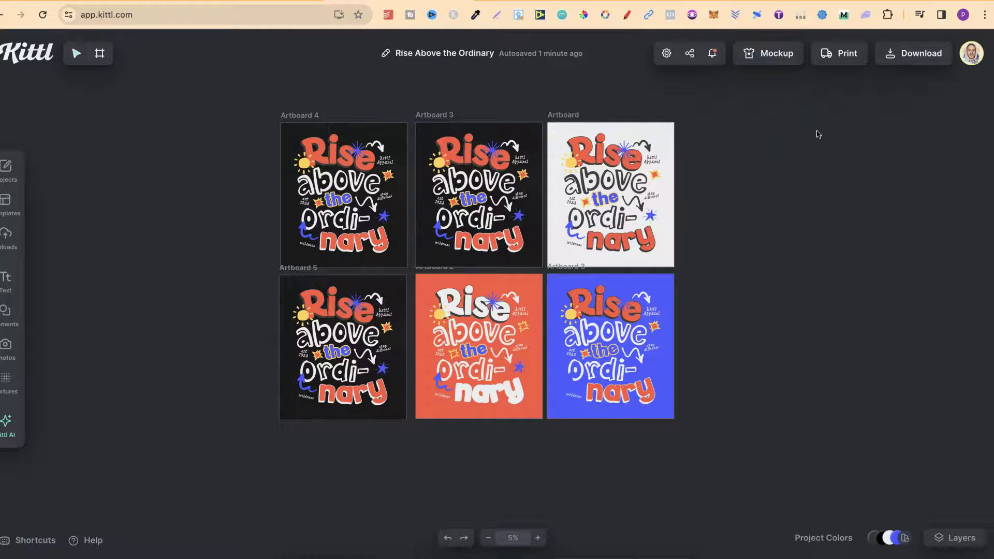
left_click(929, 55)
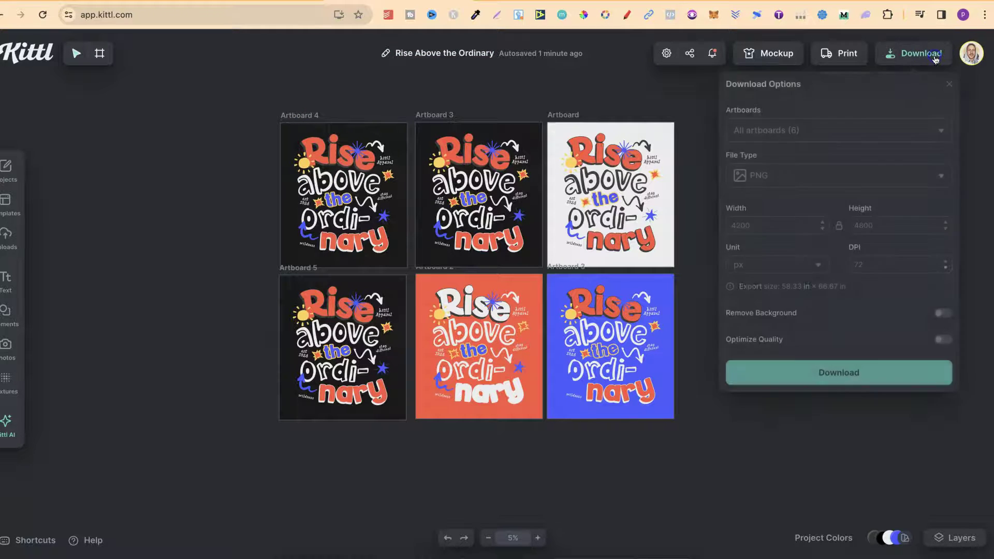
left_click(841, 132)
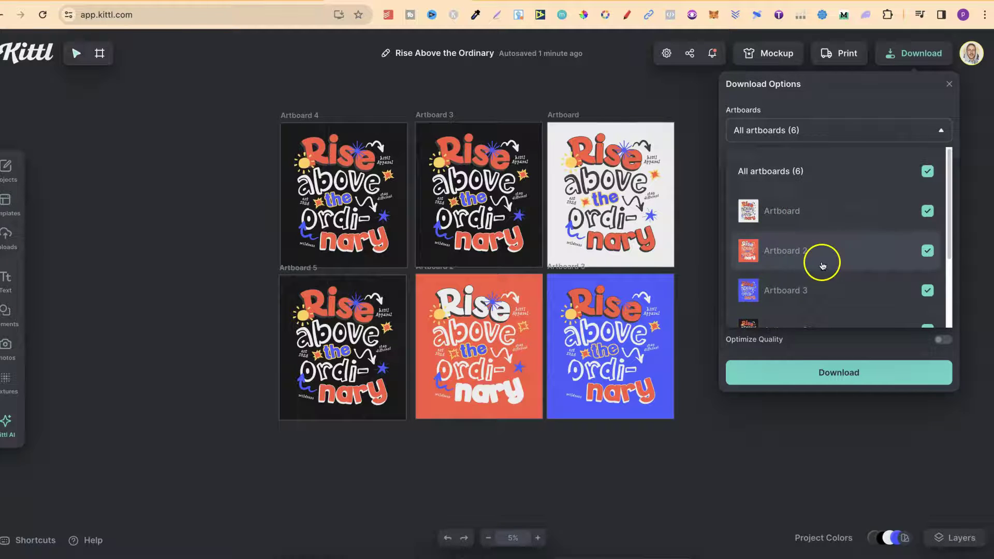
scroll(782, 266, "down", 2)
scroll(799, 306, "down", 1)
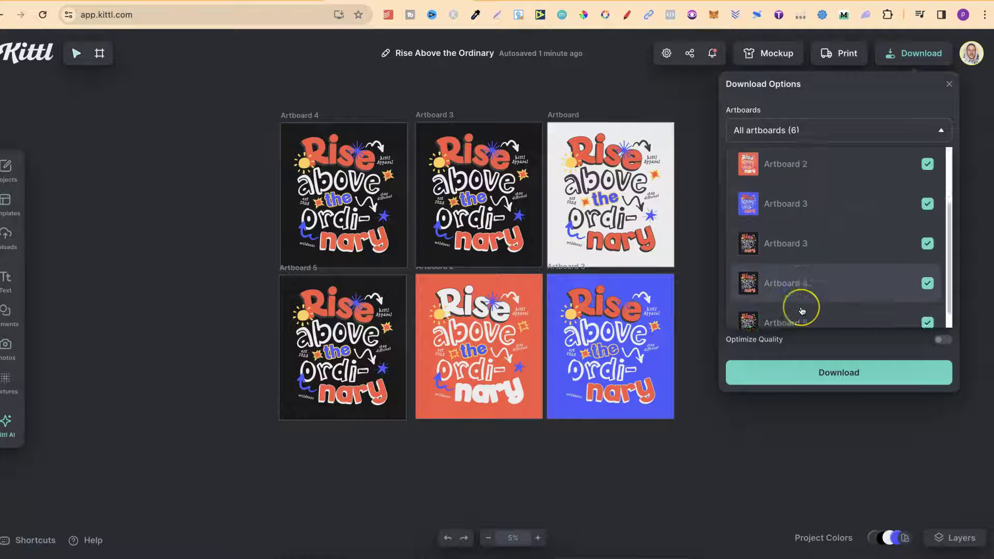
left_click(755, 458)
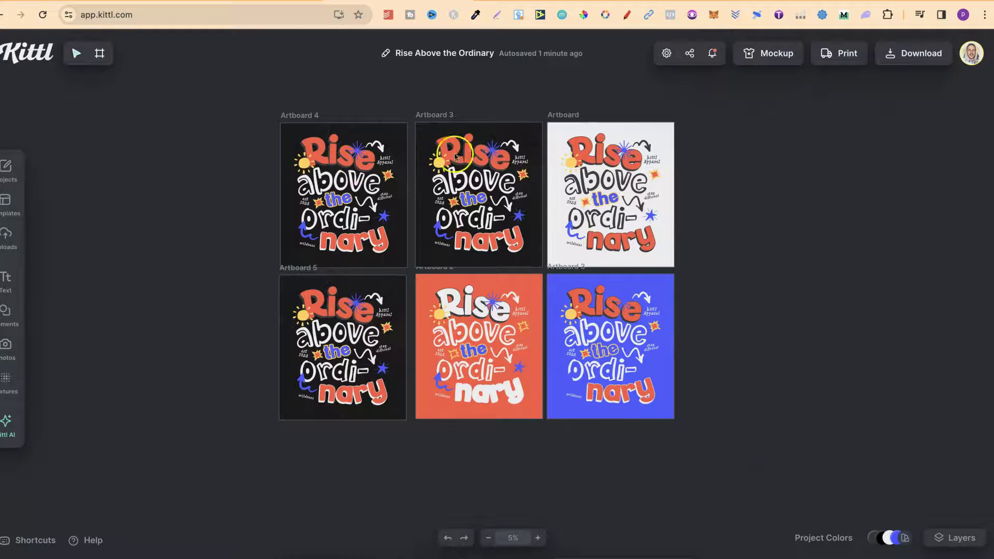
left_click(447, 53)
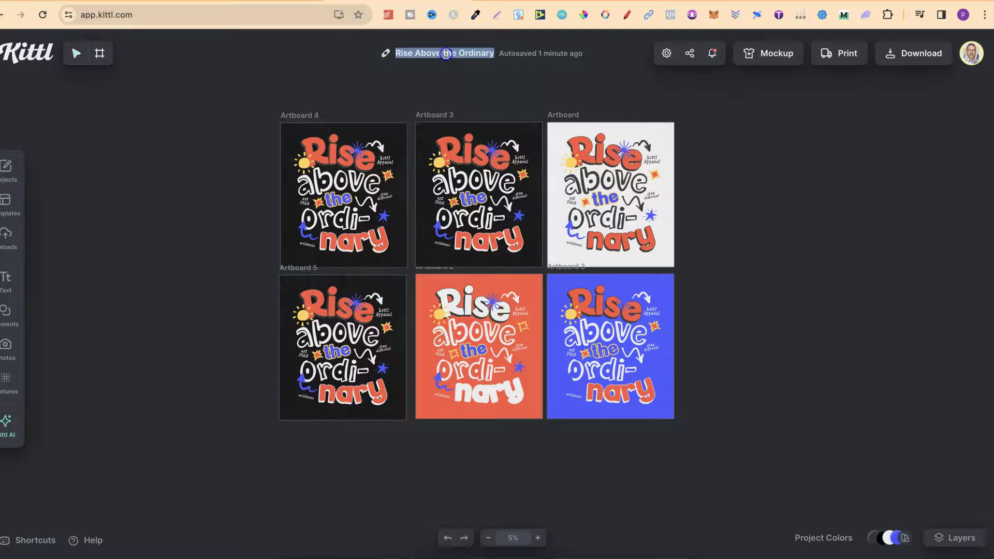
right_click(443, 51)
left_click(472, 150)
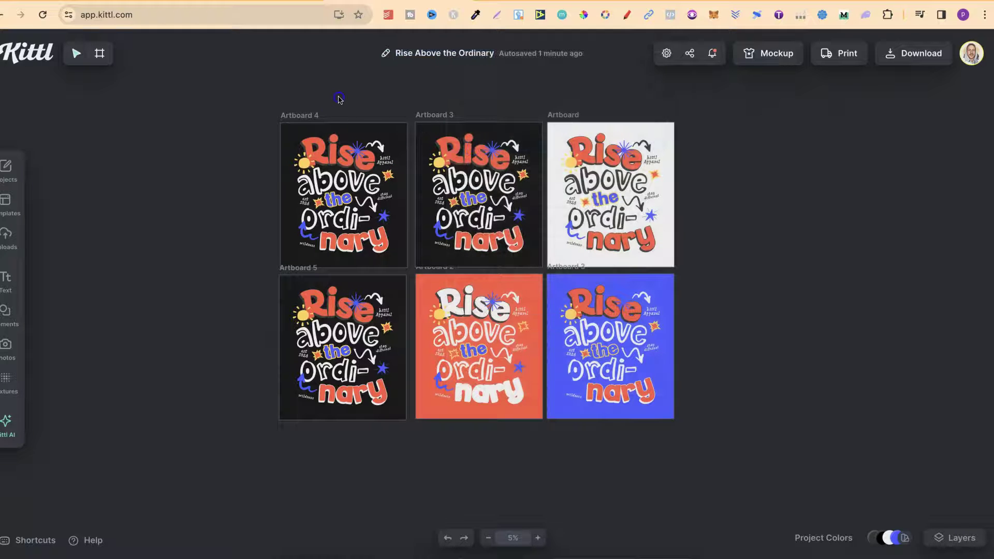
Rename Artboard 4 to 'Rise Above the Ordinary' and confirm the name in Download Options
left_click(306, 115)
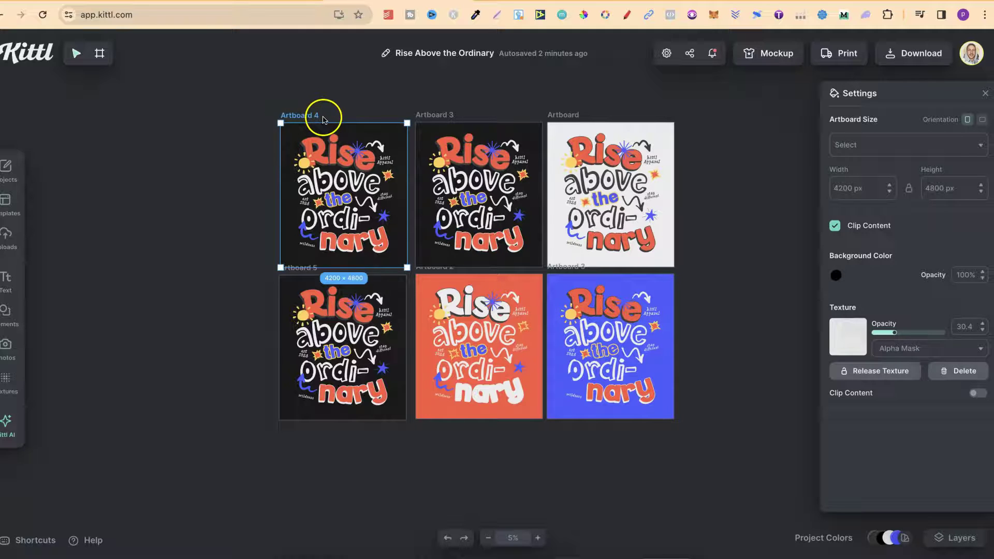
double_click(303, 116)
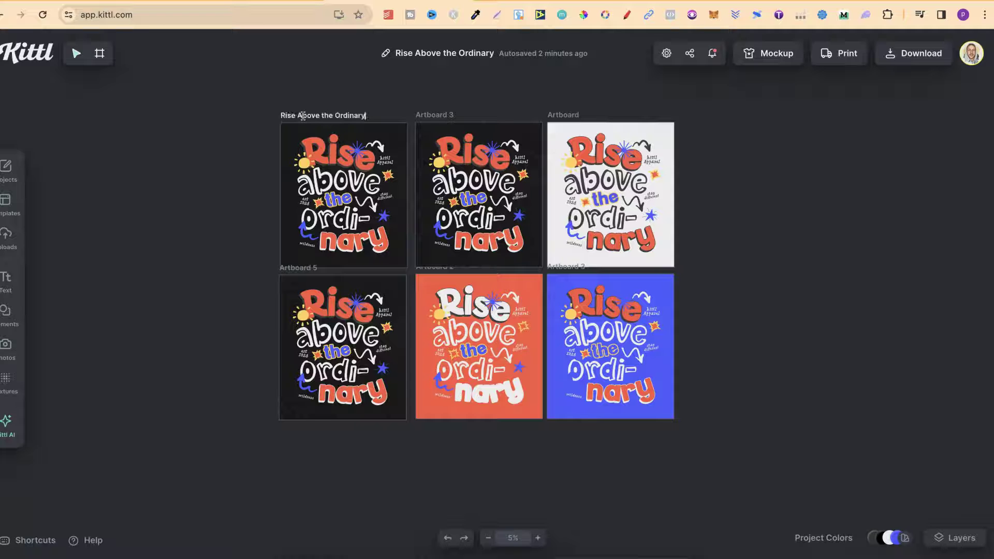
left_click(783, 204)
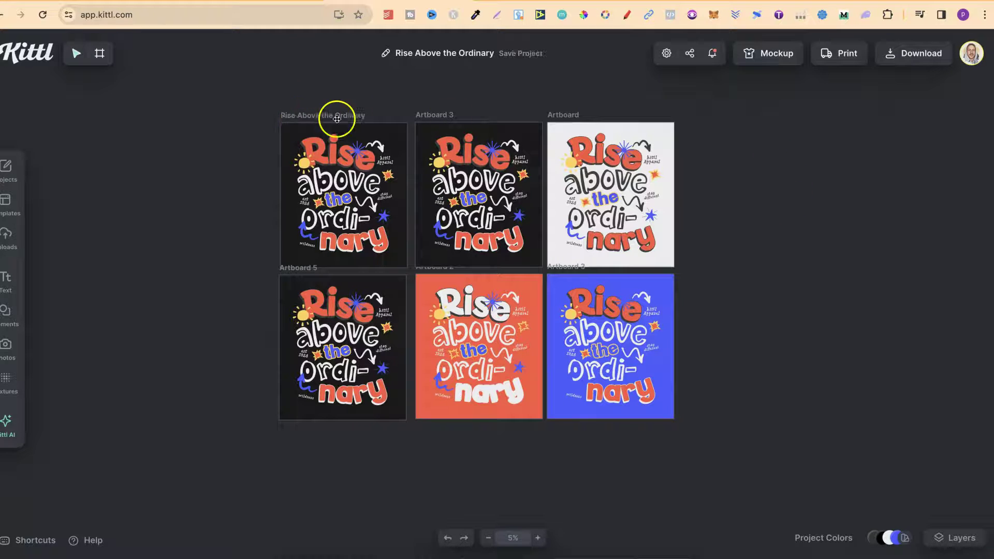
left_click(917, 54)
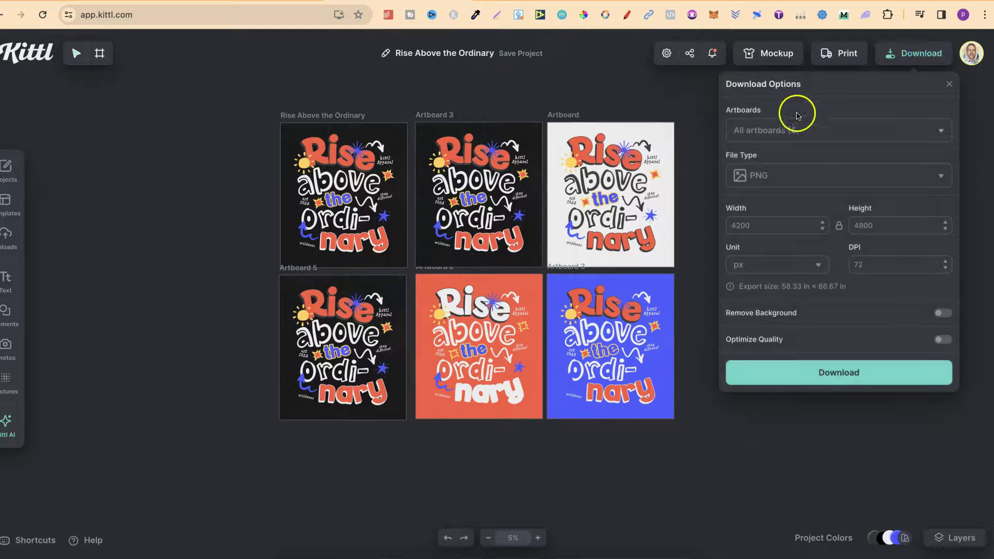
left_click(827, 140)
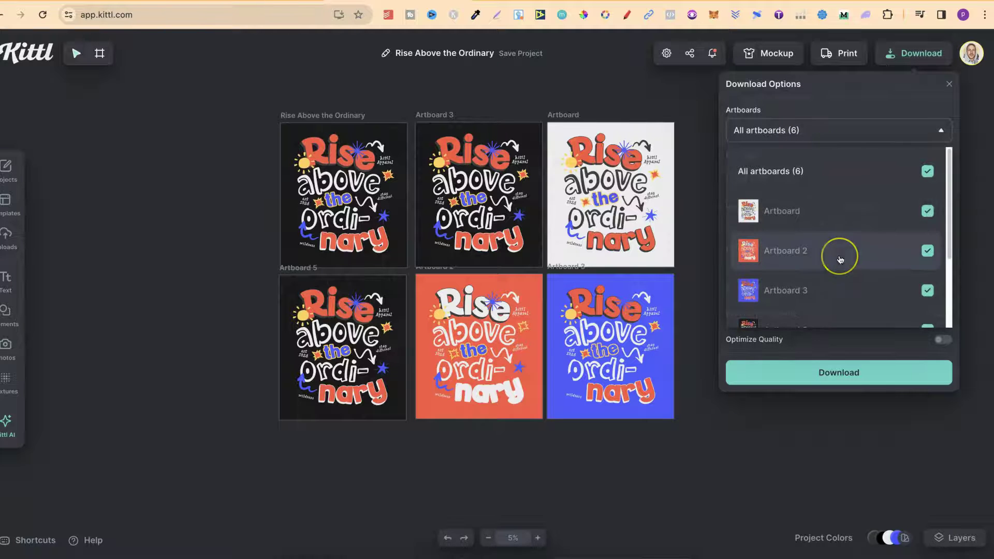
scroll(839, 251, "down", 2)
scroll(839, 260, "down", 1)
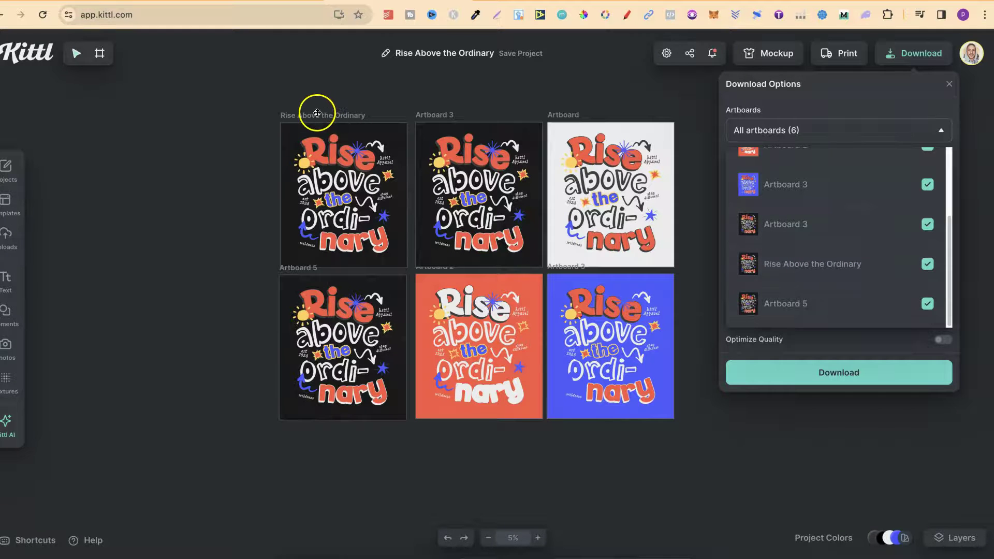
left_click(443, 486)
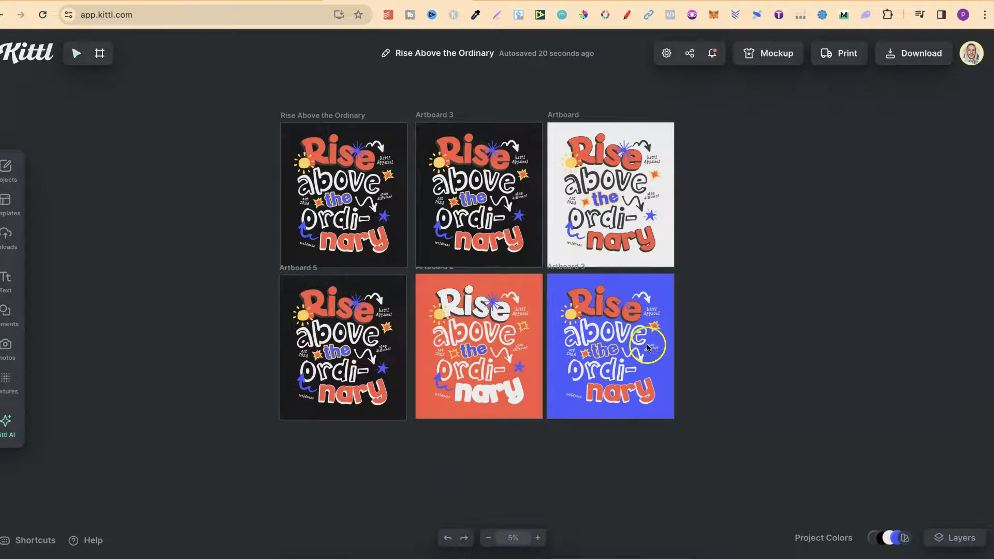
Paste the project title as the name of the top-middle and white artboards
left_click(437, 114)
type("Rise Above the Ordinary")
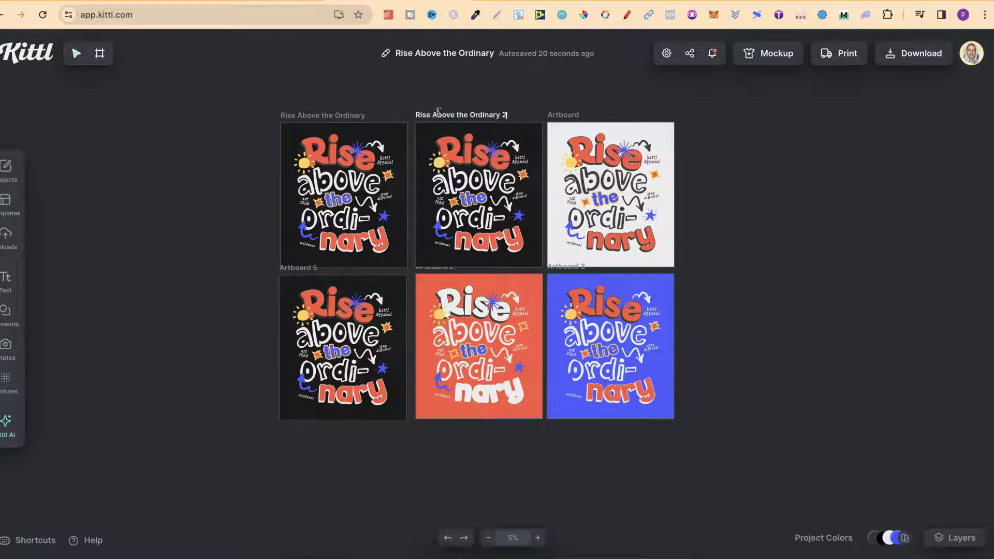
left_click(565, 113)
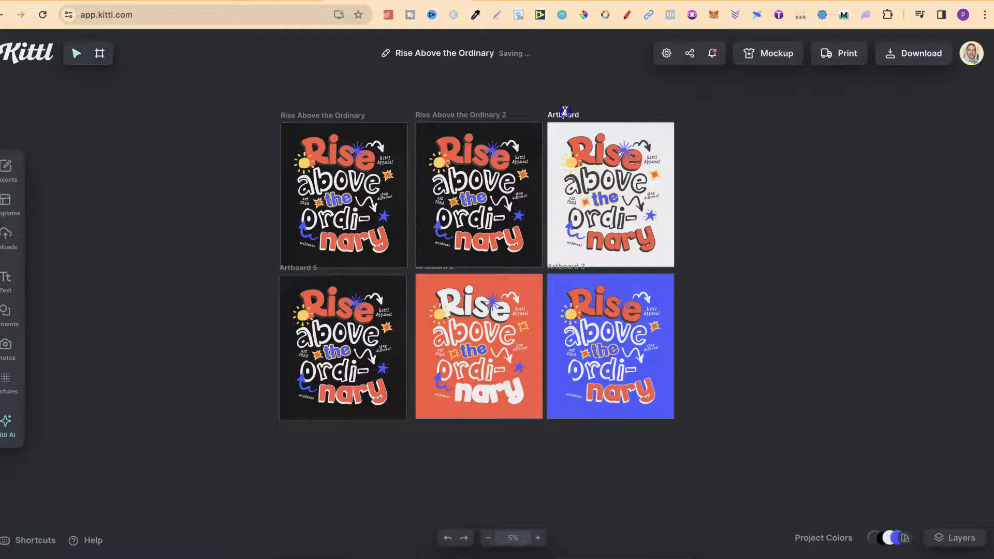
type("Rise Above the Ordinary")
Rename Artboard 5, the orange and the blue artboards with the project title
left_click(308, 267)
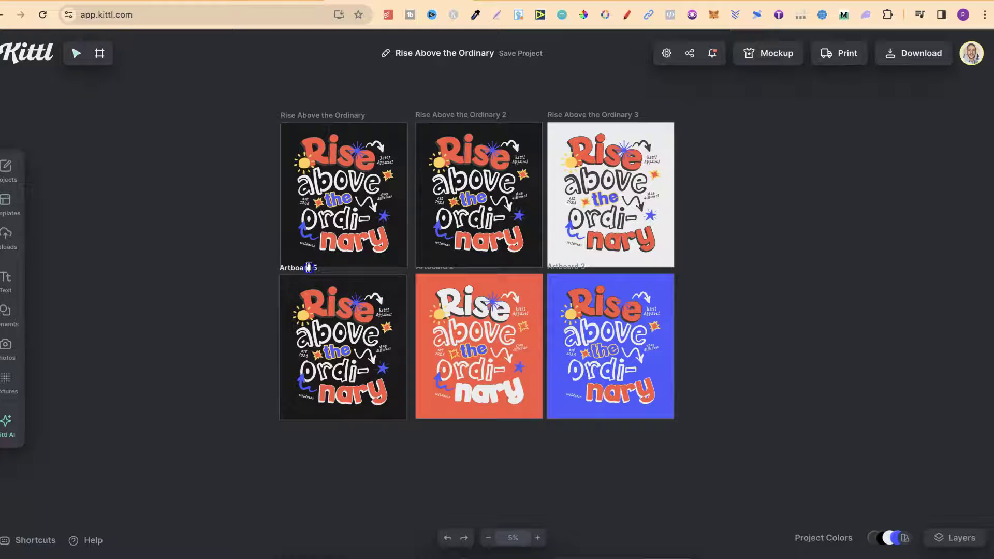
type("Rise Above the Ordinary")
key("Delete")
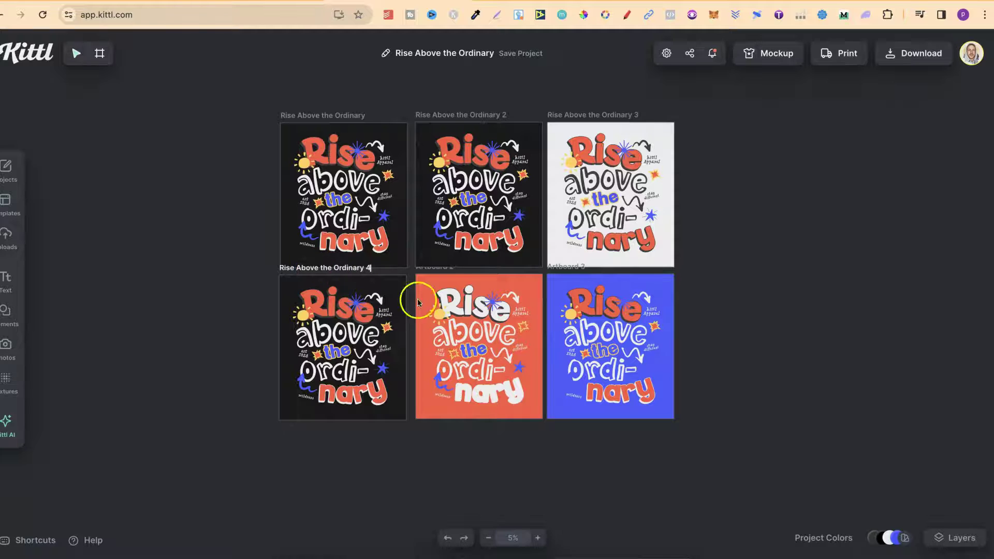
double_click(439, 268)
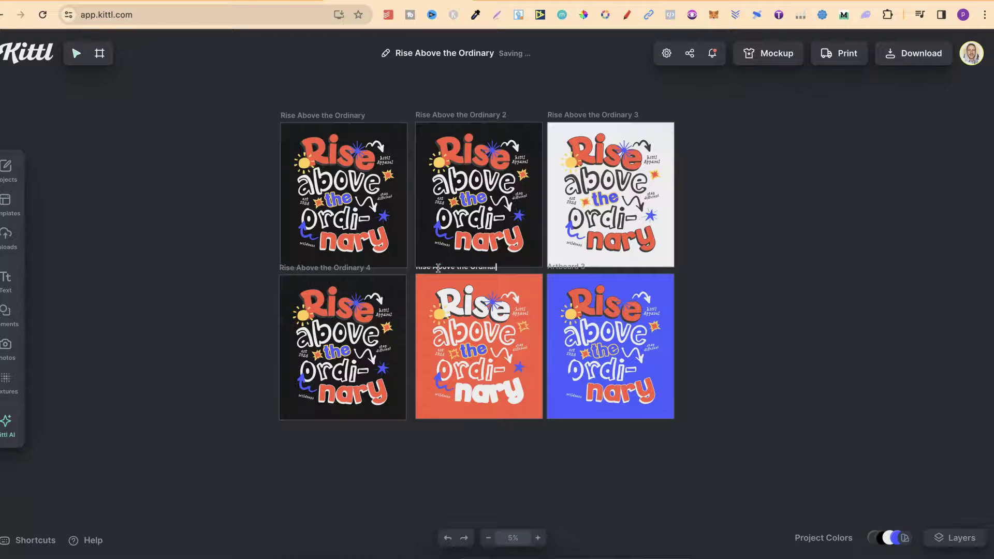
left_click(700, 329)
double_click(574, 267)
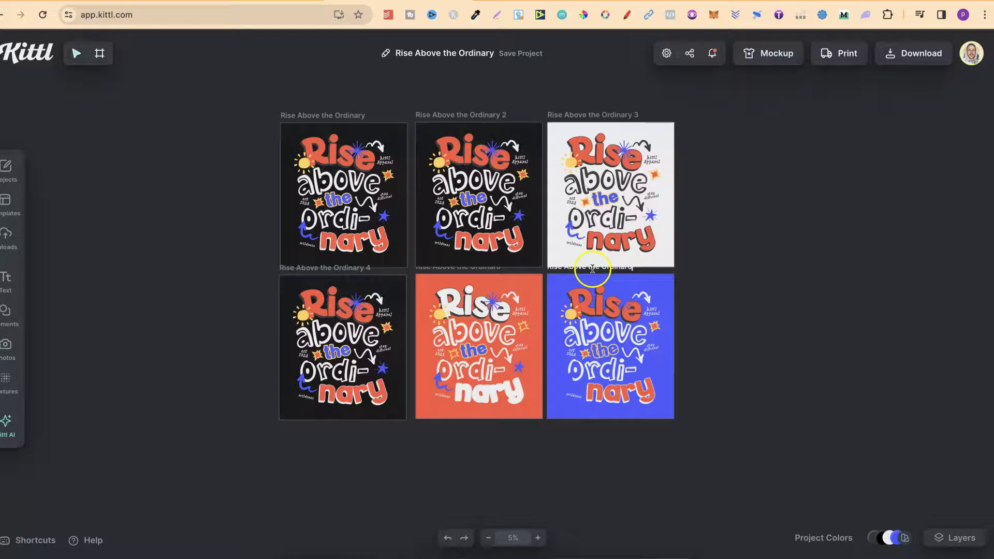
left_click(698, 336)
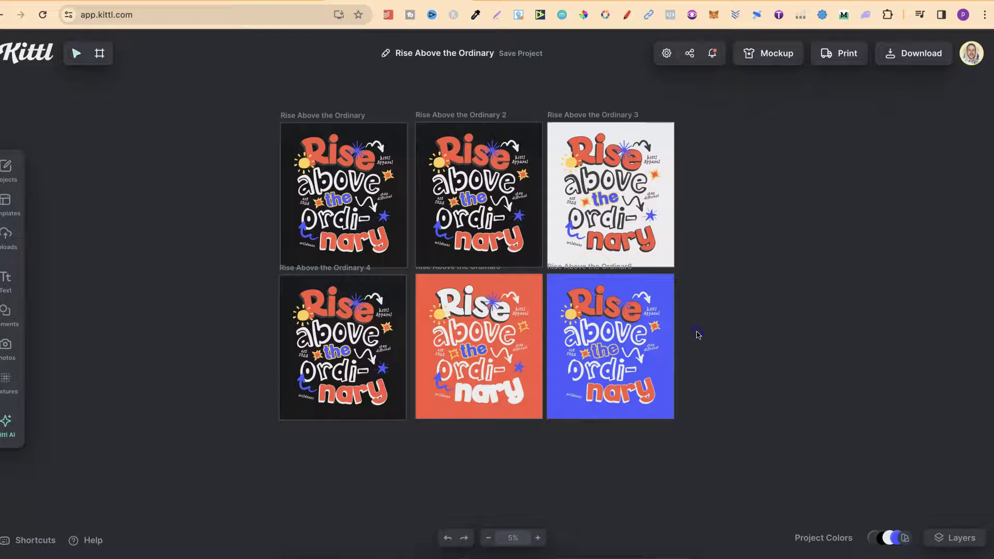
Download only 'Rise Above the Ordinary 3' as a PNG, then close Download Options
left_click(922, 55)
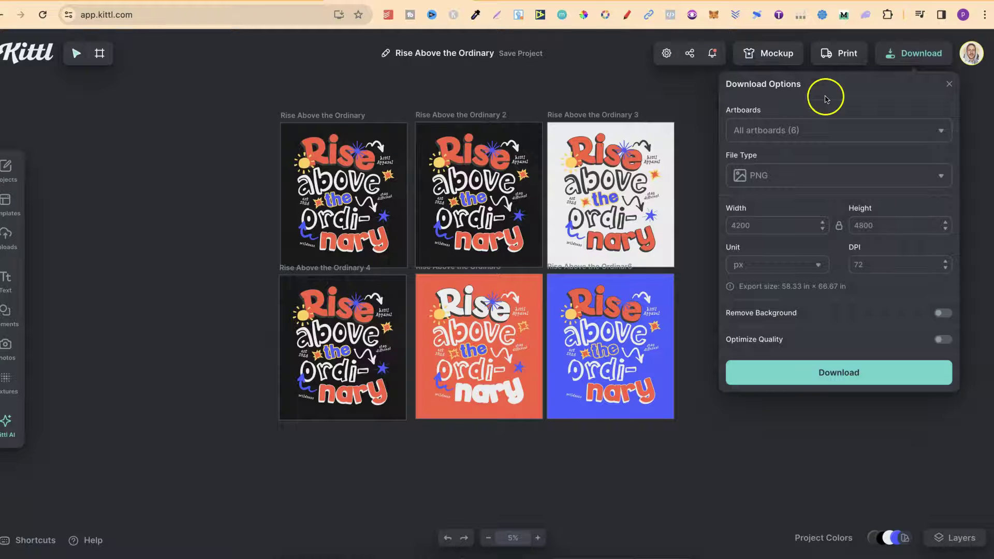
left_click(794, 131)
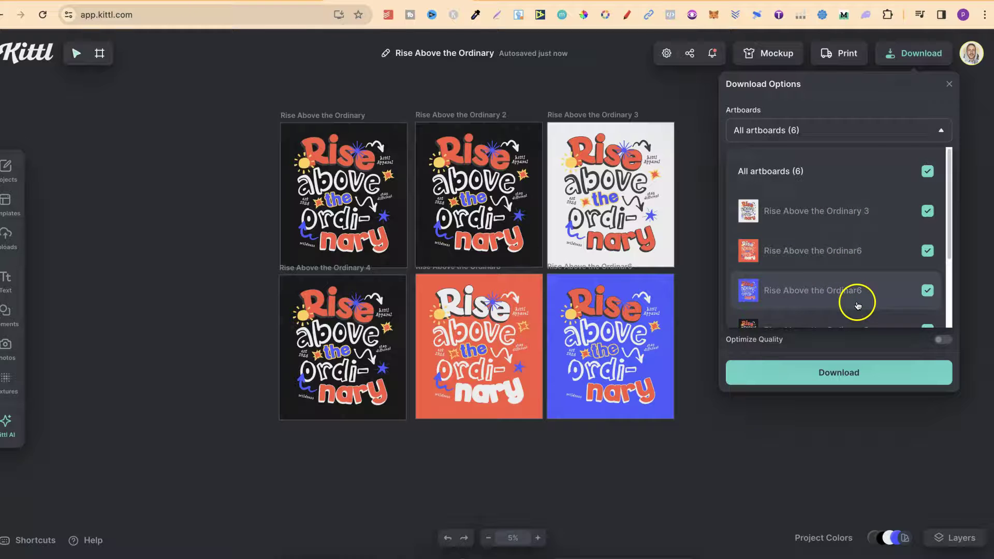
scroll(858, 305, "down", 3)
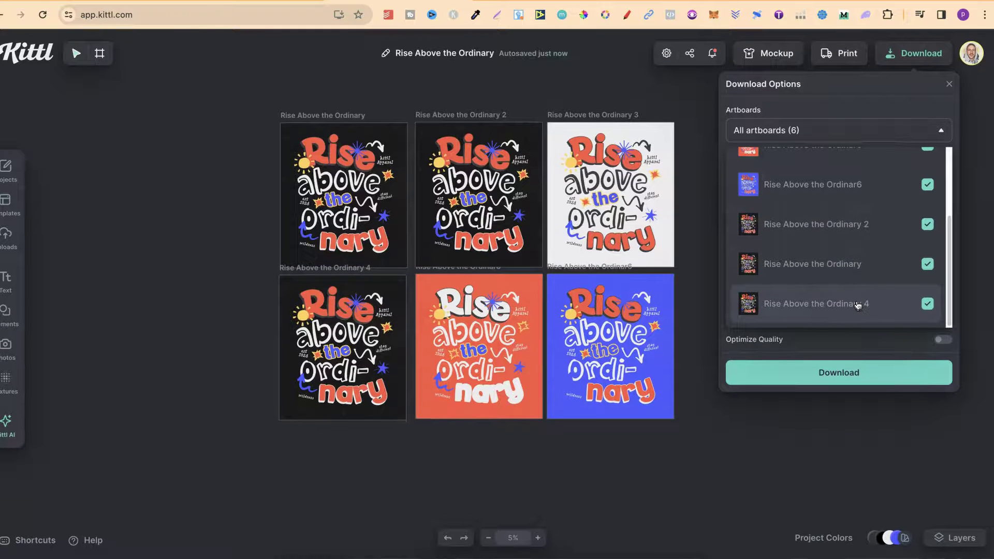
scroll(858, 305, "up", 3)
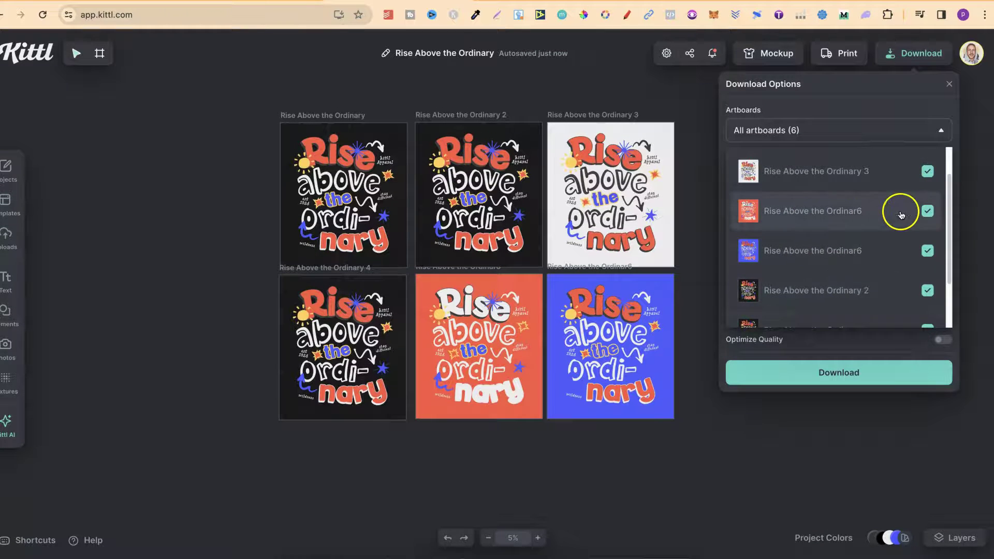
left_click(928, 171)
scroll(888, 289, "down", 3)
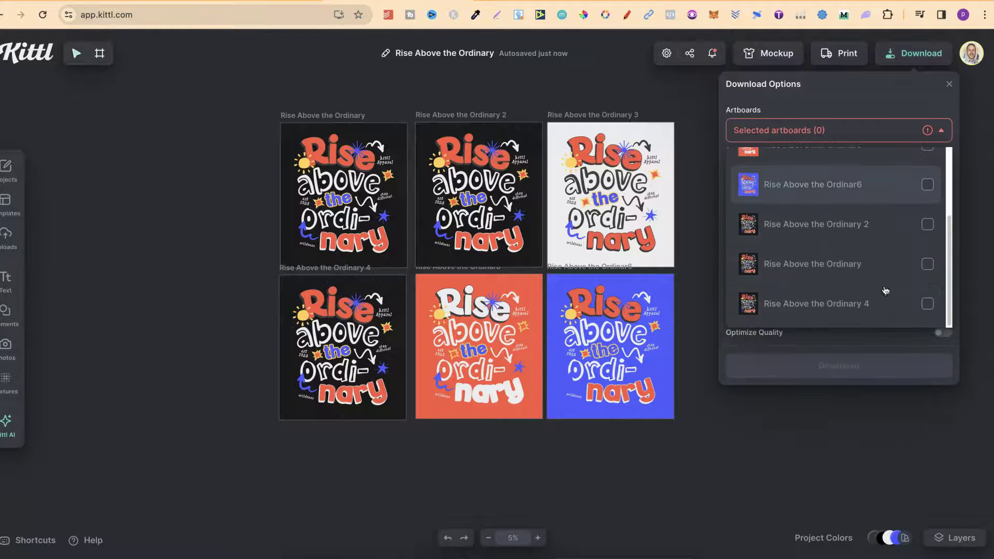
scroll(885, 291, "up", 2)
scroll(885, 291, "up", 1)
left_click(827, 200)
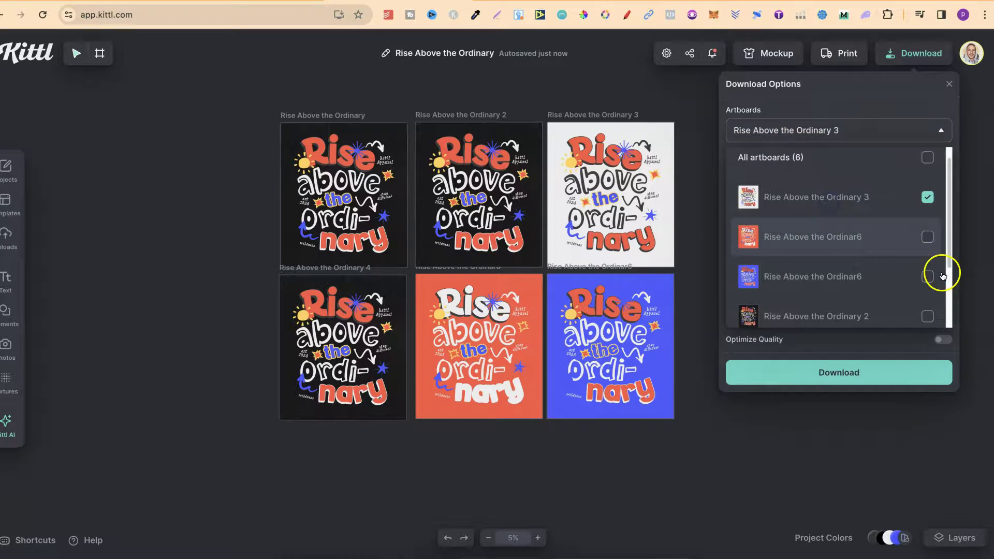
left_click(872, 373)
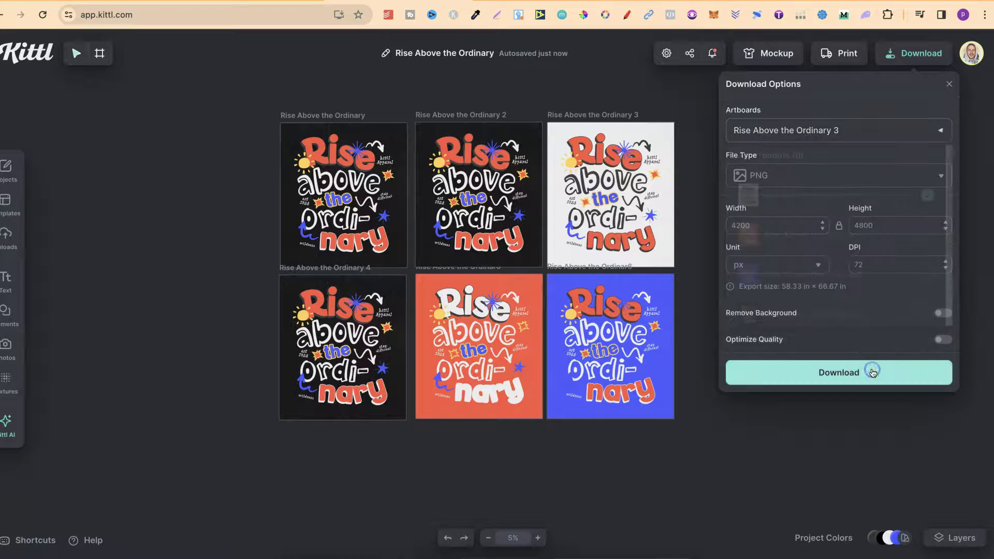
left_click(842, 376)
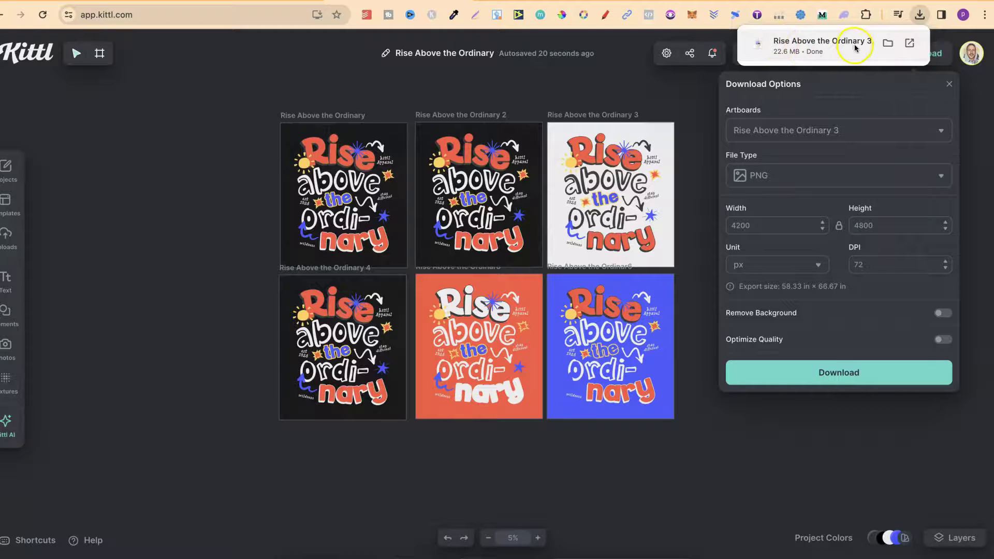
left_click(177, 299)
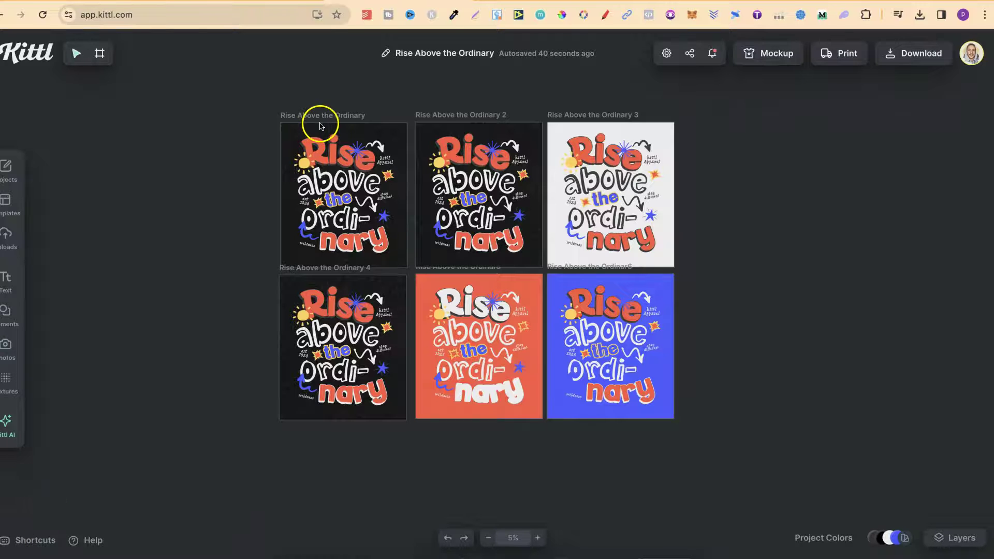
Drag the first artboard and artboard 4 far left, orange down-left, artboard 2 up, blue lower
left_click(342, 117)
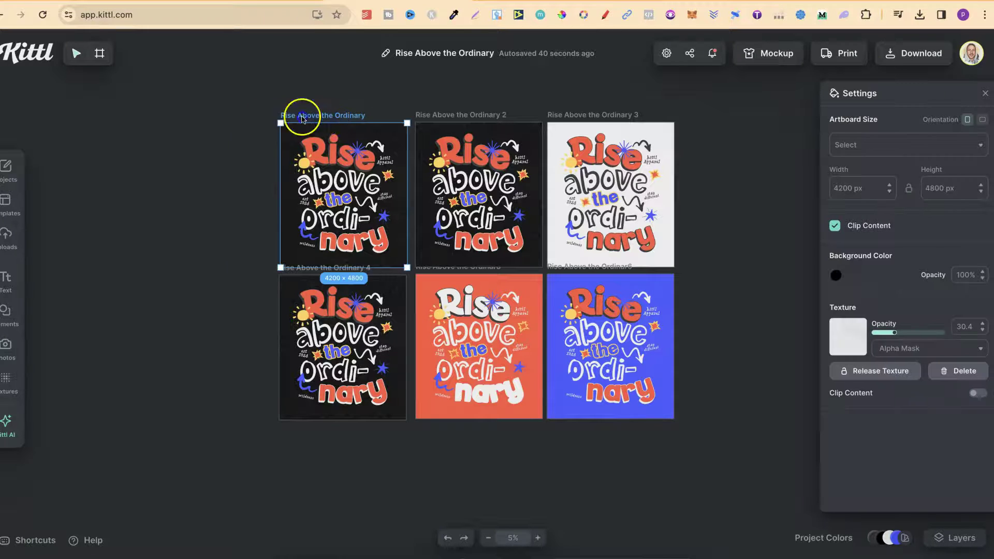
left_click_drag(342, 119, 166, 116)
left_click_drag(342, 267, 164, 294)
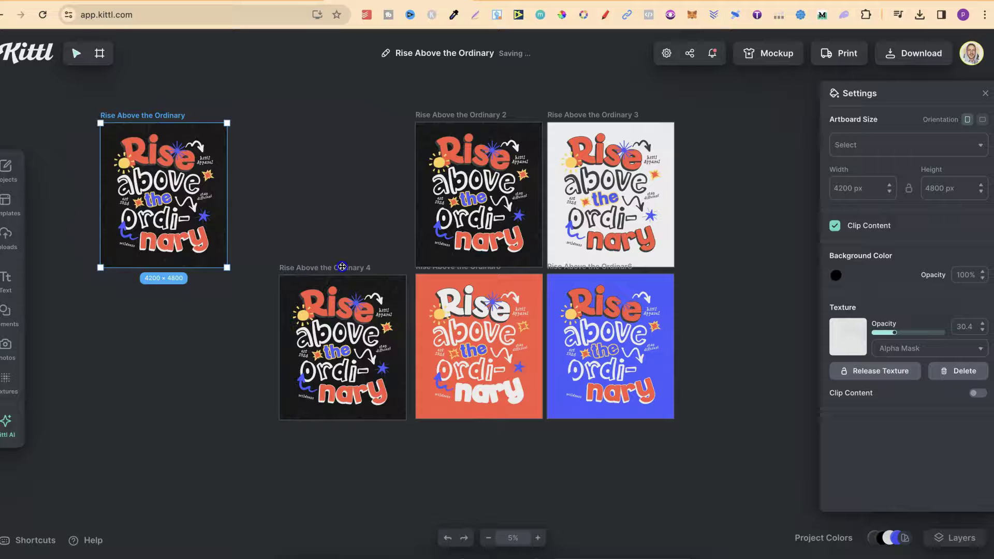
left_click(440, 275)
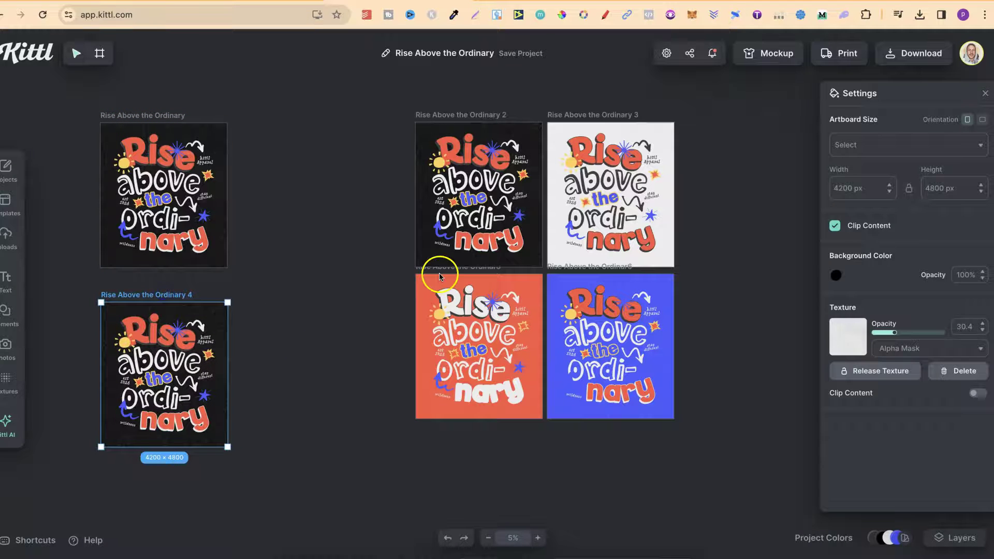
left_click_drag(433, 294, 355, 365)
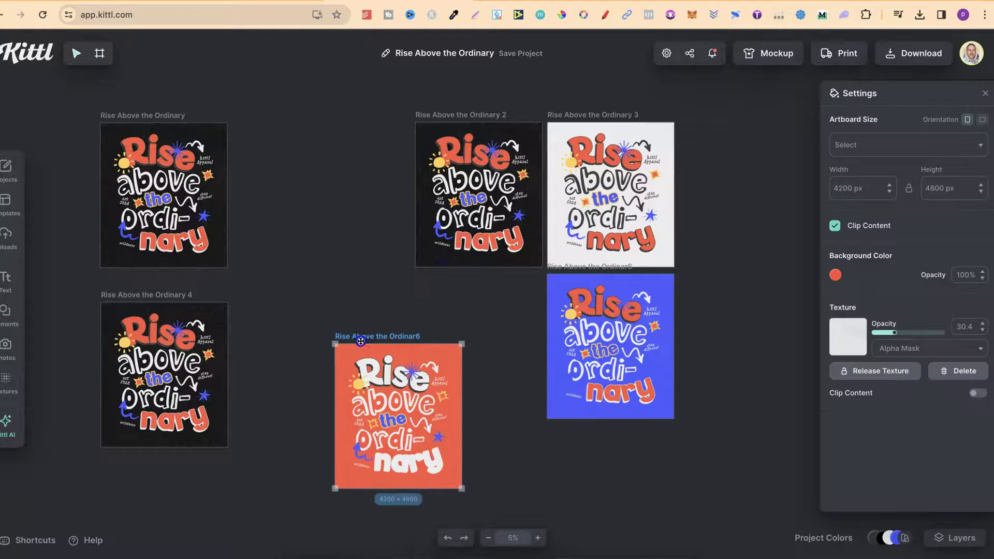
left_click_drag(458, 111, 395, 106)
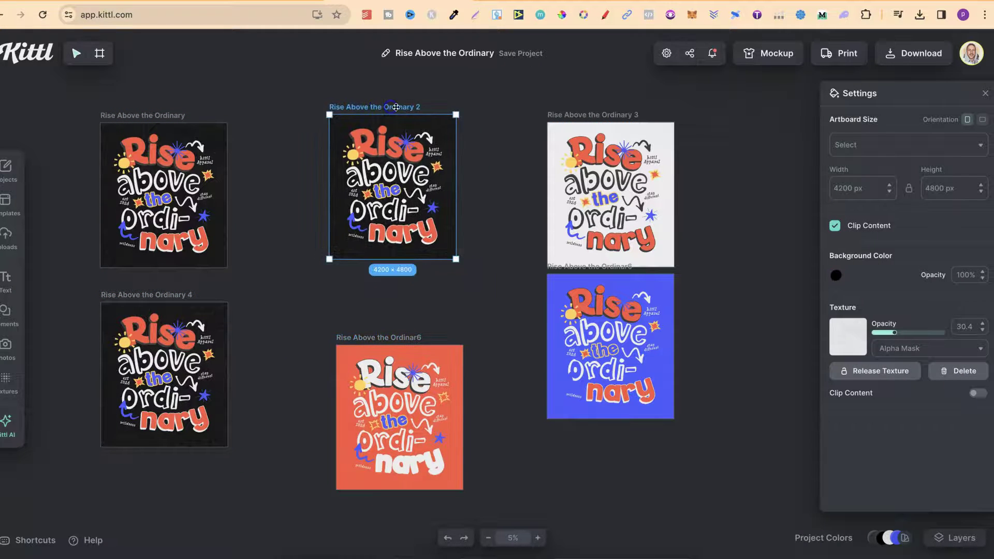
left_click_drag(591, 306, 591, 402)
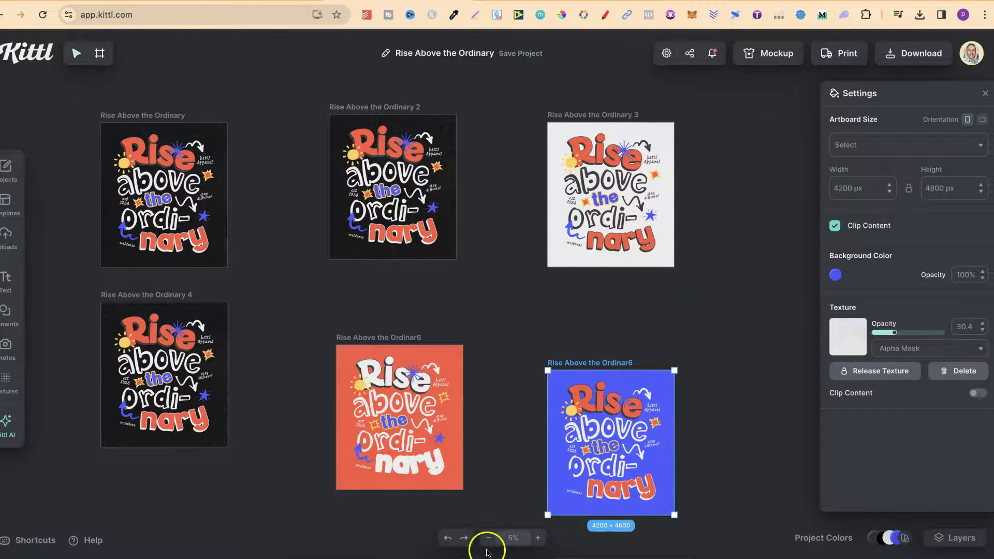
scroll(482, 340, "left", 5)
scroll(482, 340, "up", 2)
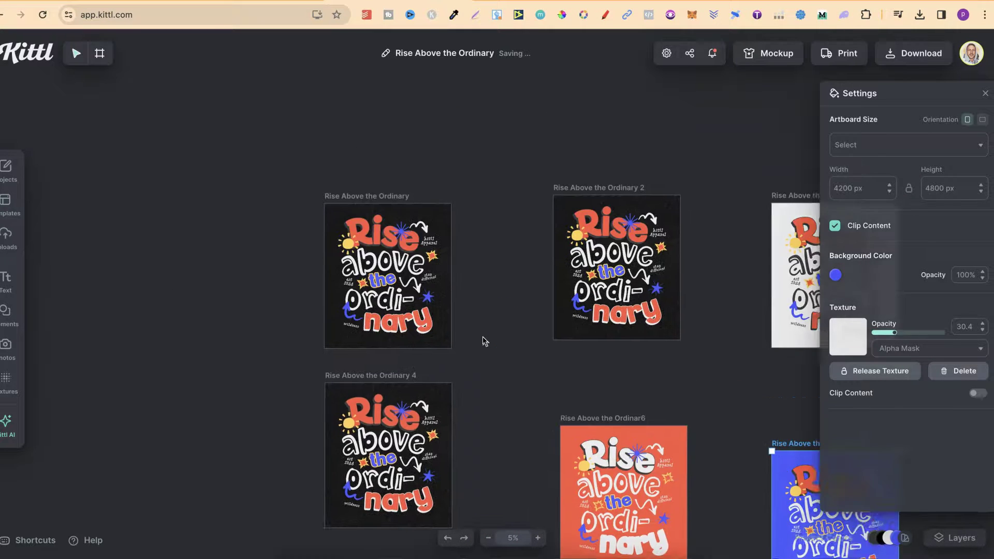
scroll(483, 340, "up", 2)
scroll(483, 341, "left", 1)
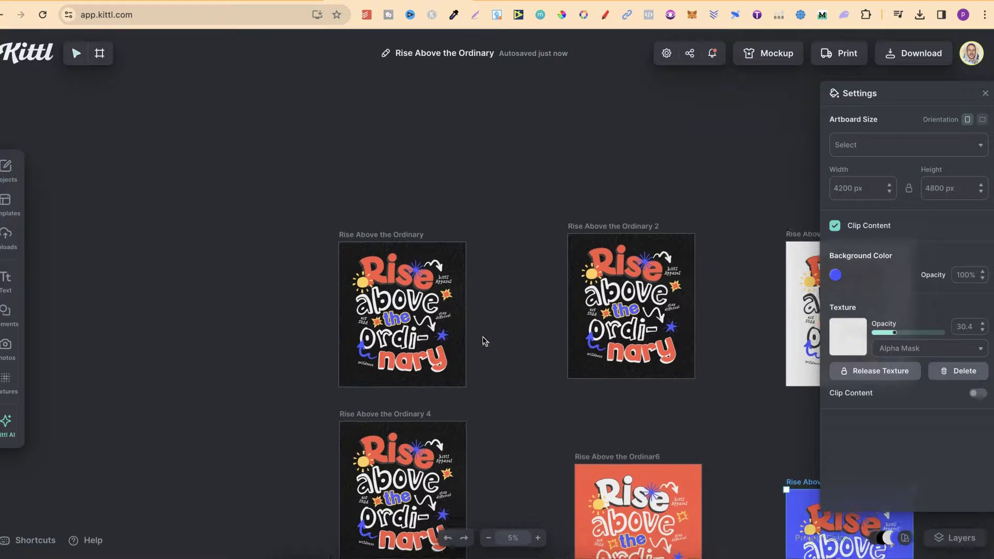
Zoom out to see all artboards, then drag the orange artboard up beneath artboard 2
left_click(538, 537)
scroll(538, 336, "left", 5)
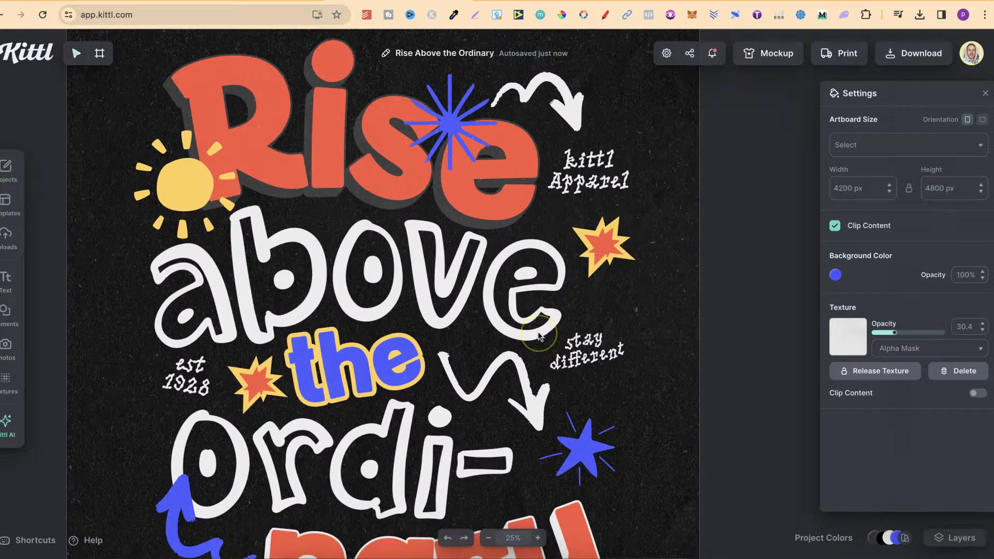
scroll(539, 335, "down", 2)
scroll(539, 336, "down", 2)
scroll(538, 336, "up", 2)
scroll(538, 336, "up", 3)
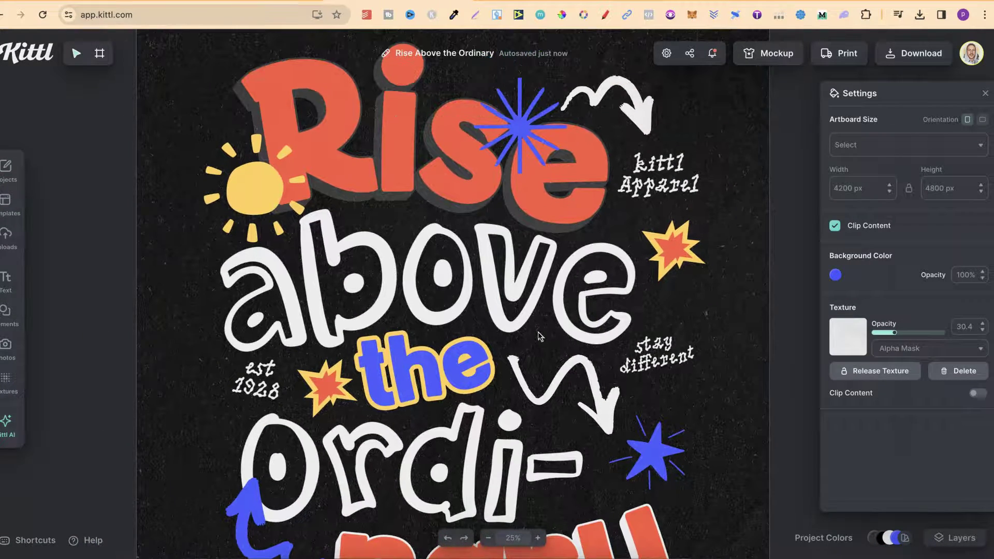
left_click(488, 539)
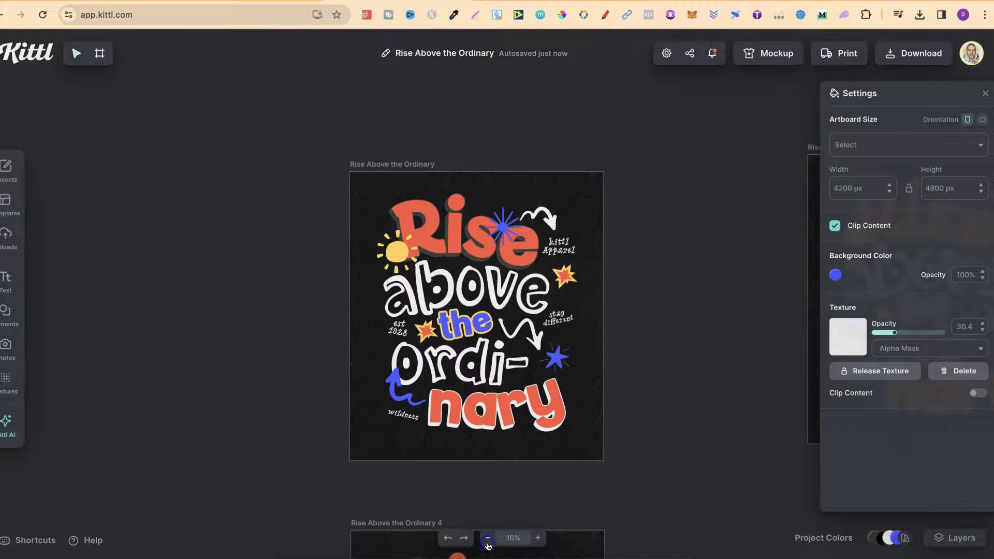
scroll(675, 424, "down", 10)
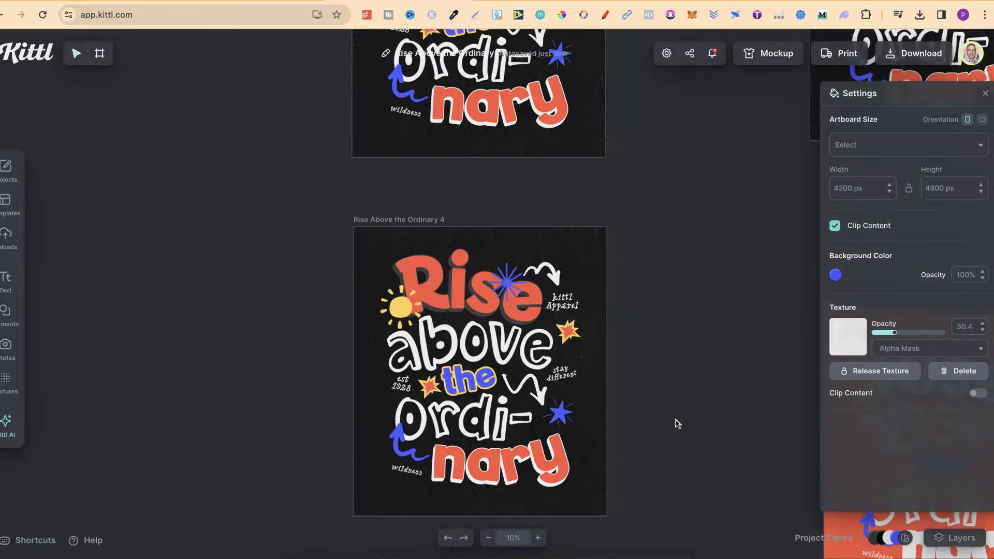
scroll(675, 420, "right", 5)
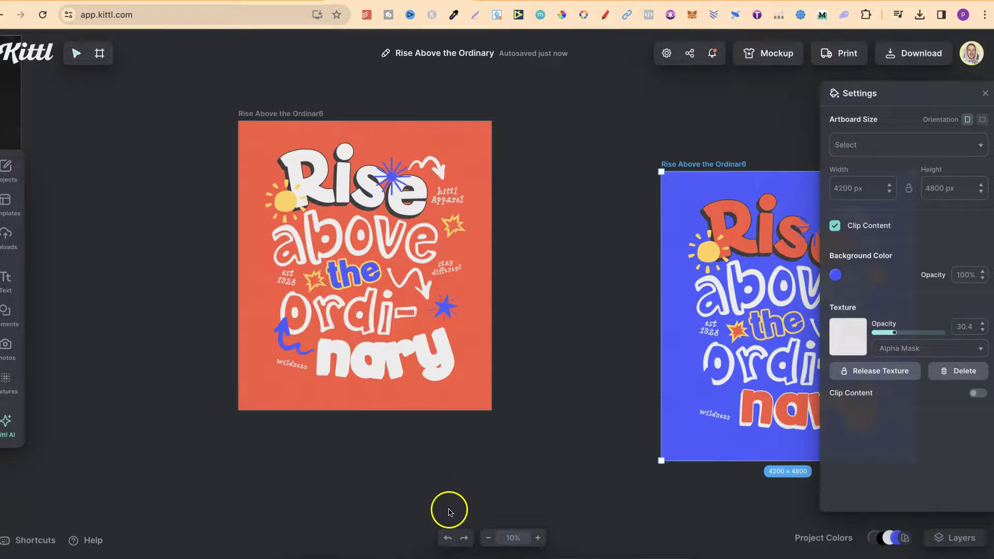
left_click(538, 539)
scroll(630, 443, "left", 5)
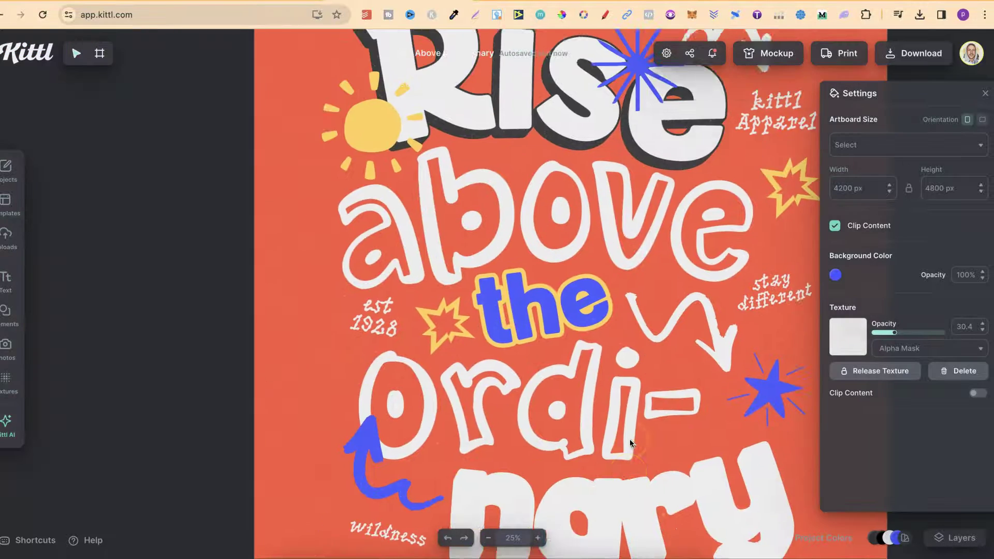
scroll(630, 443, "up", 3)
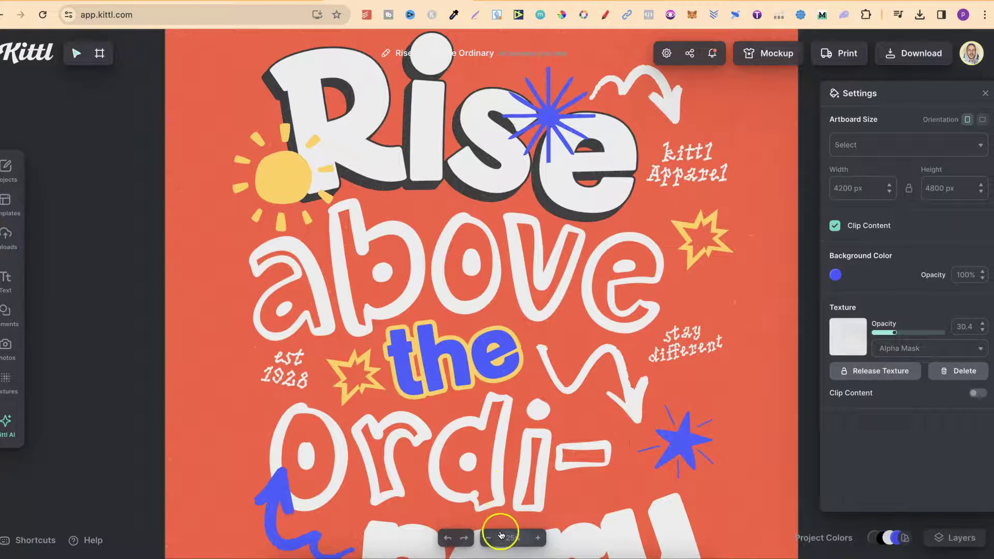
left_click(490, 538)
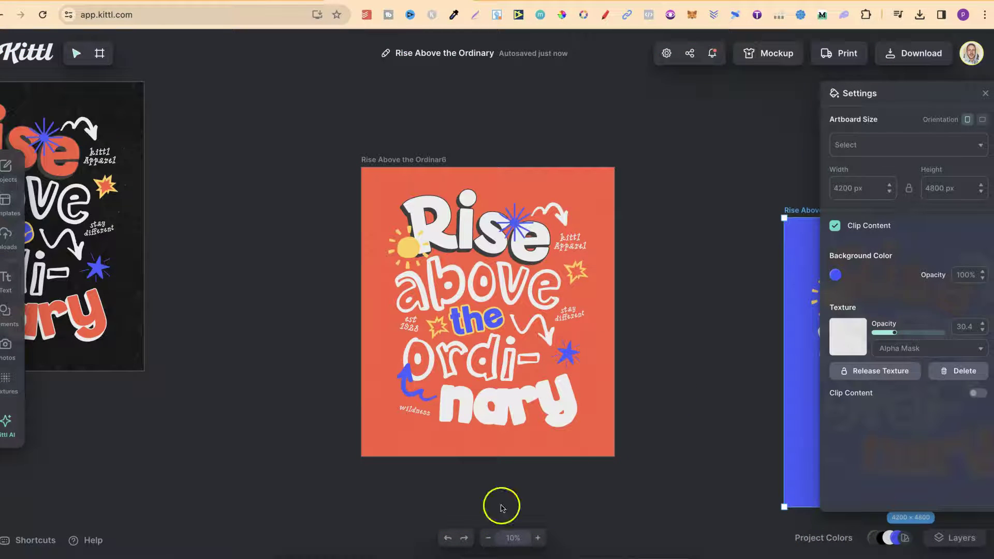
left_click(488, 539)
scroll(568, 435, "up", 3)
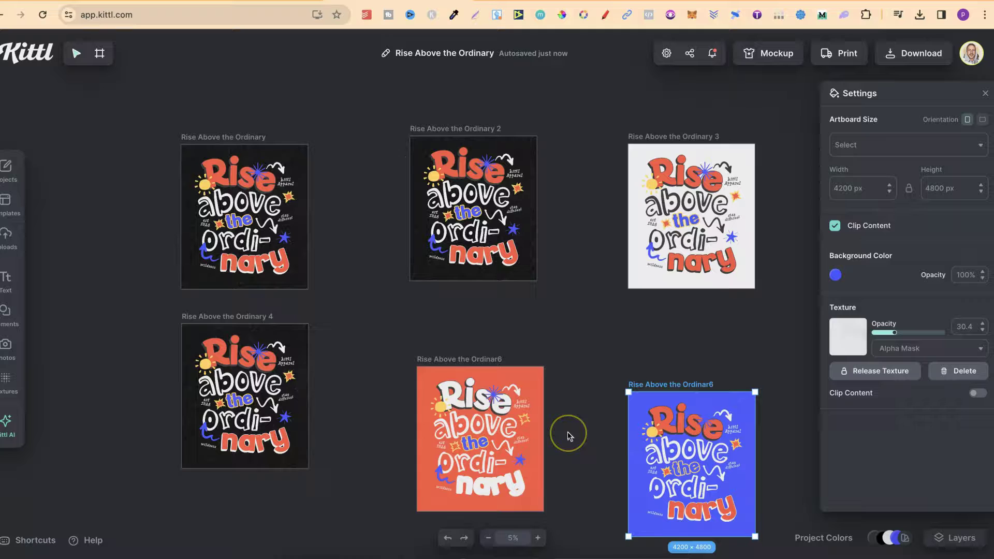
left_click_drag(466, 349, 467, 285)
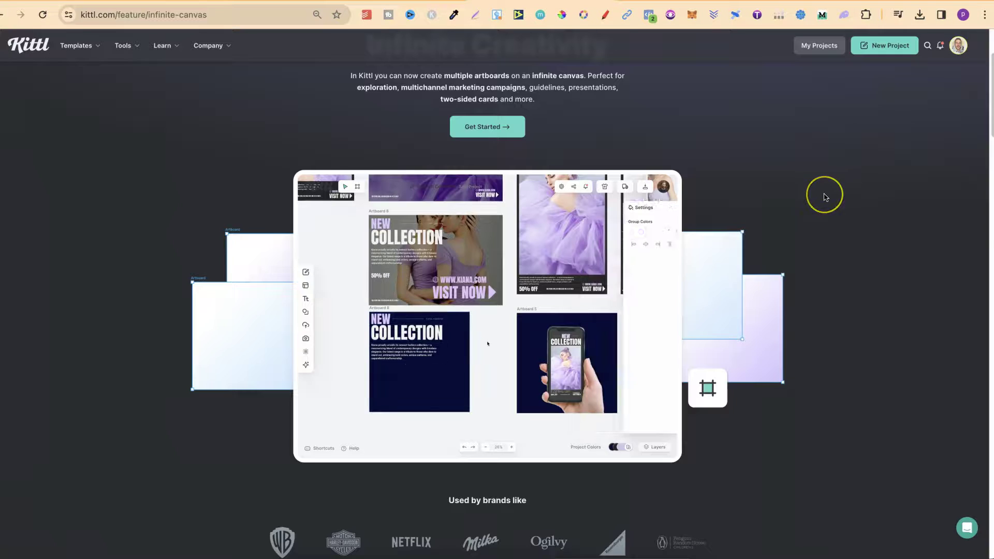
scroll(824, 194, "up", 3)
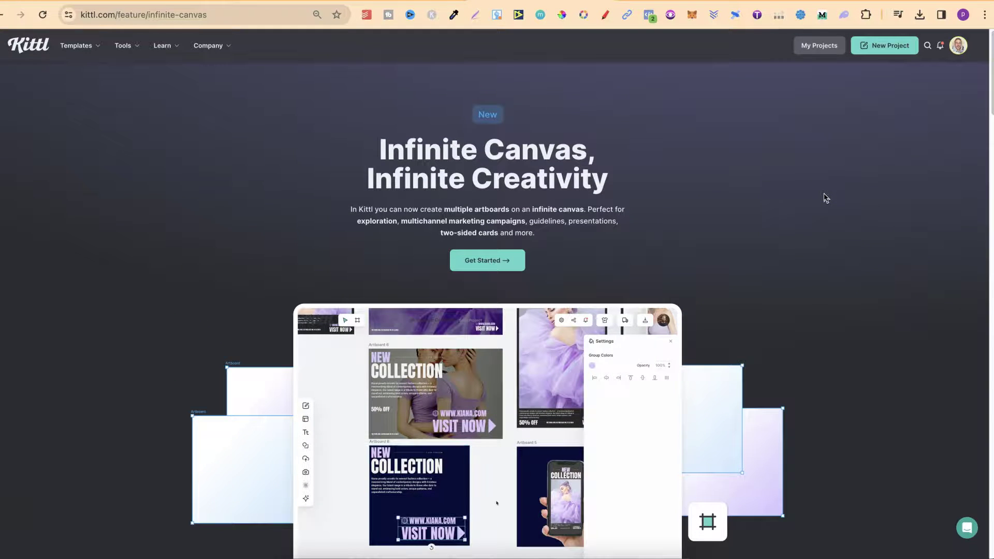
left_click(808, 197)
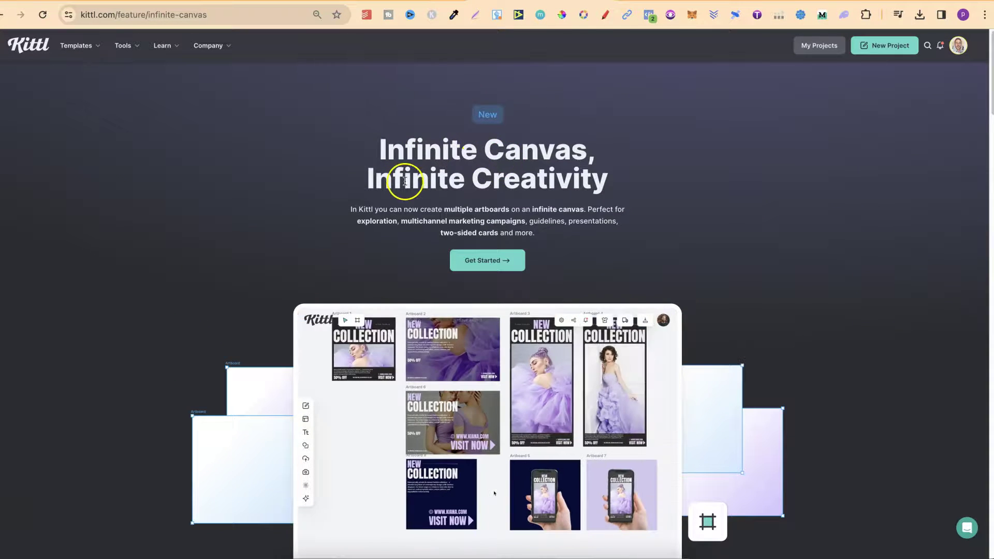
scroll(702, 210, "down", 1)
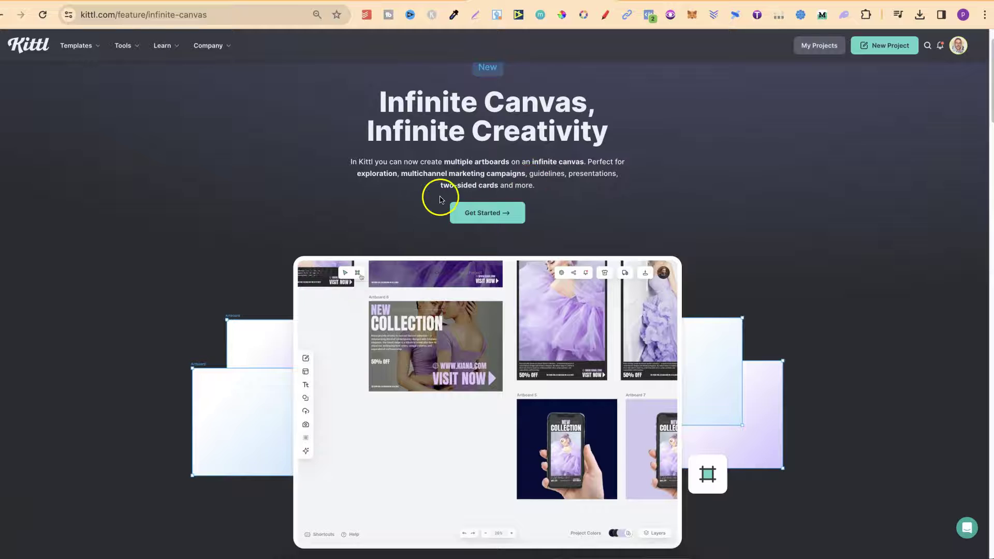
scroll(715, 217, "down", 3)
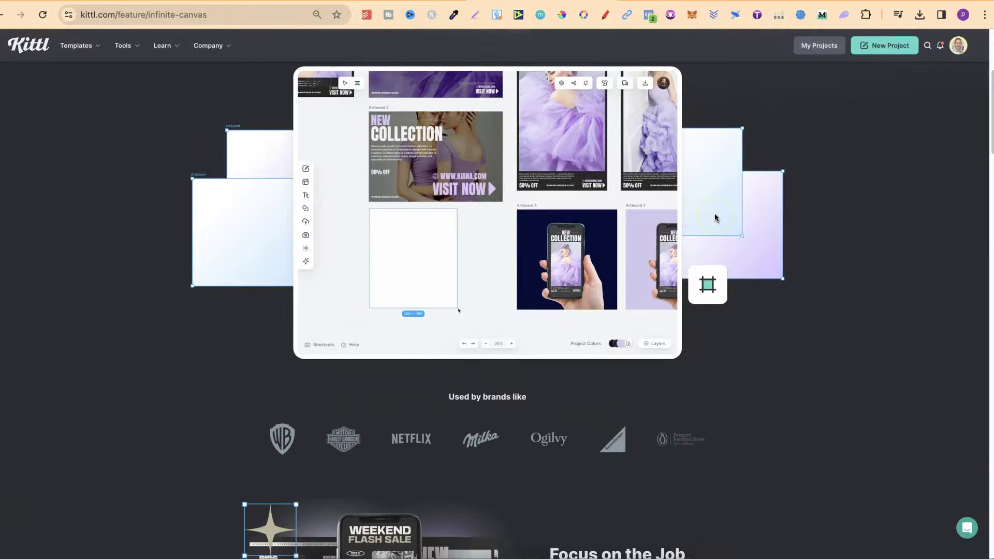
scroll(716, 217, "down", 2)
scroll(715, 218, "down", 2)
scroll(717, 217, "down", 1)
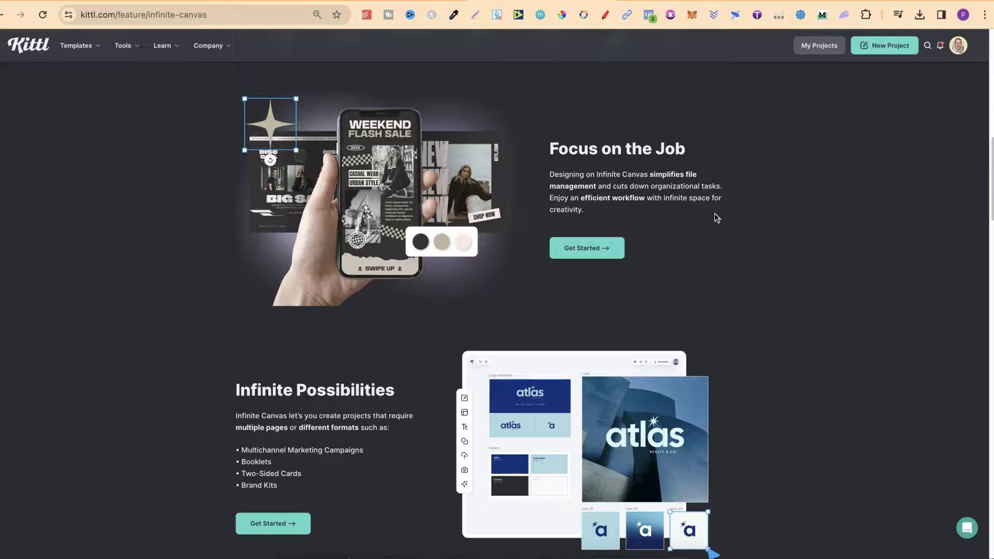
scroll(715, 218, "down", 2)
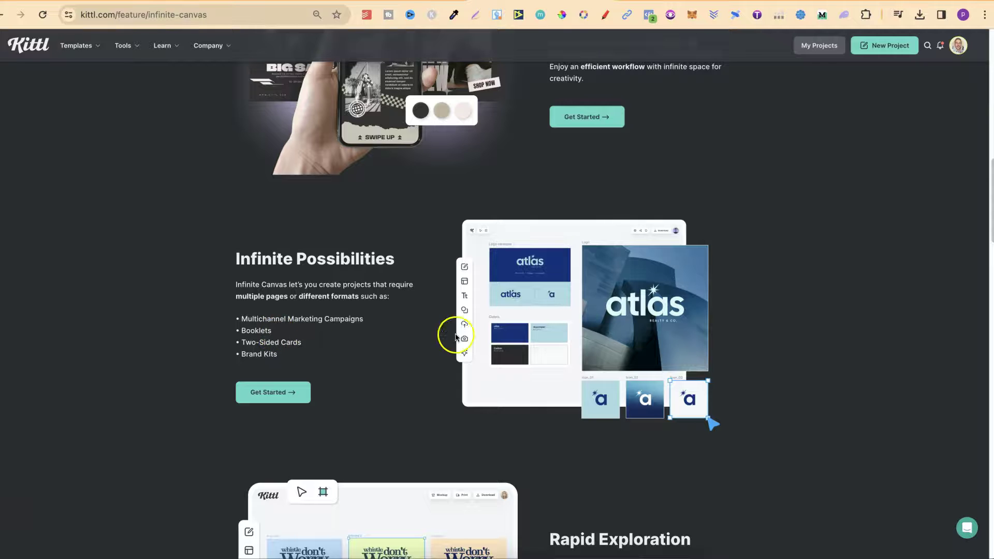
scroll(782, 360, "down", 3)
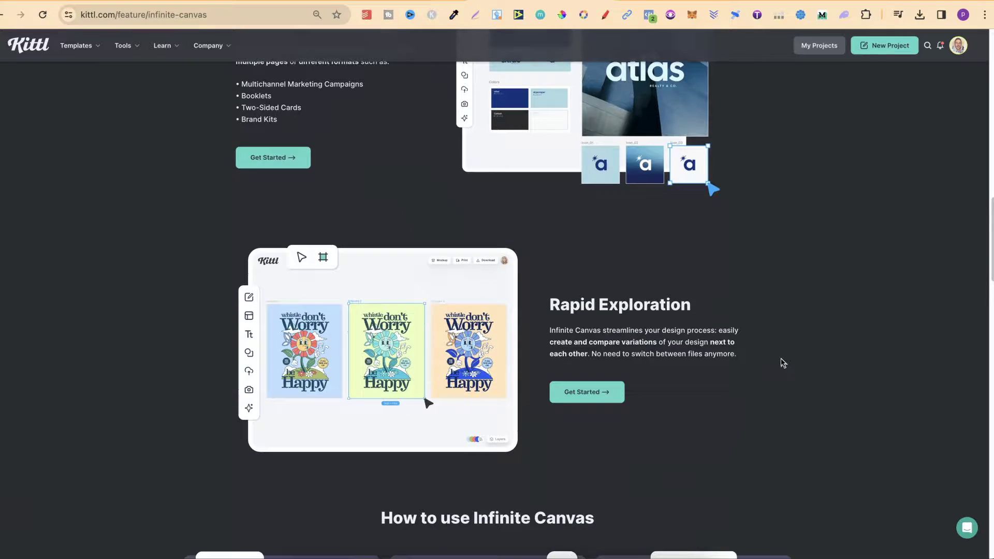
scroll(781, 361, "down", 2)
scroll(794, 311, "down", 1)
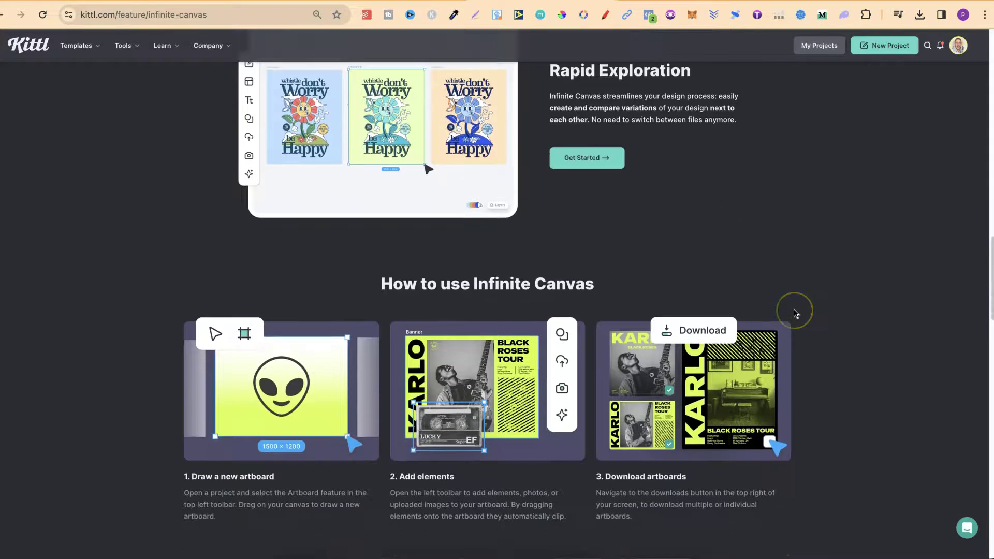
scroll(795, 314, "down", 1)
scroll(795, 314, "down", 3)
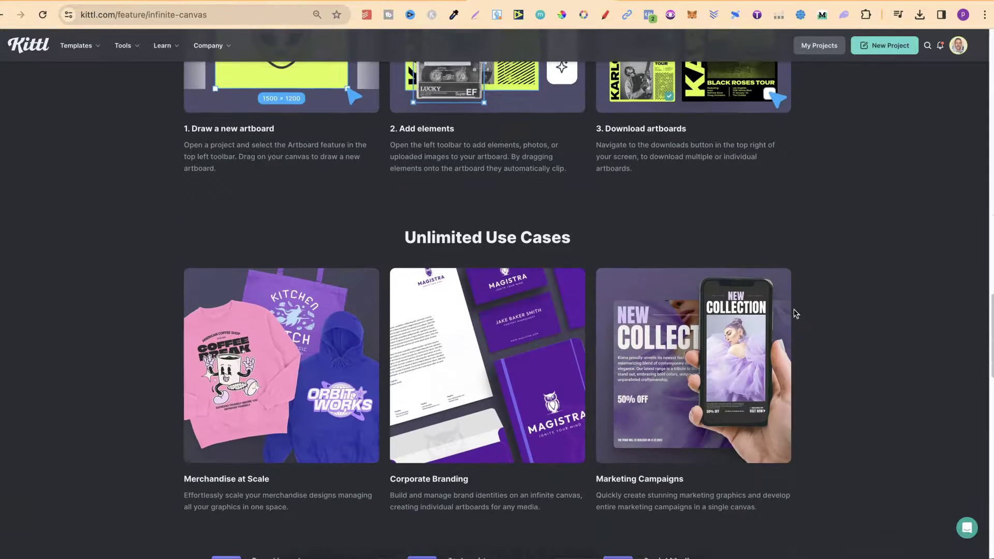
scroll(795, 314, "up", 2)
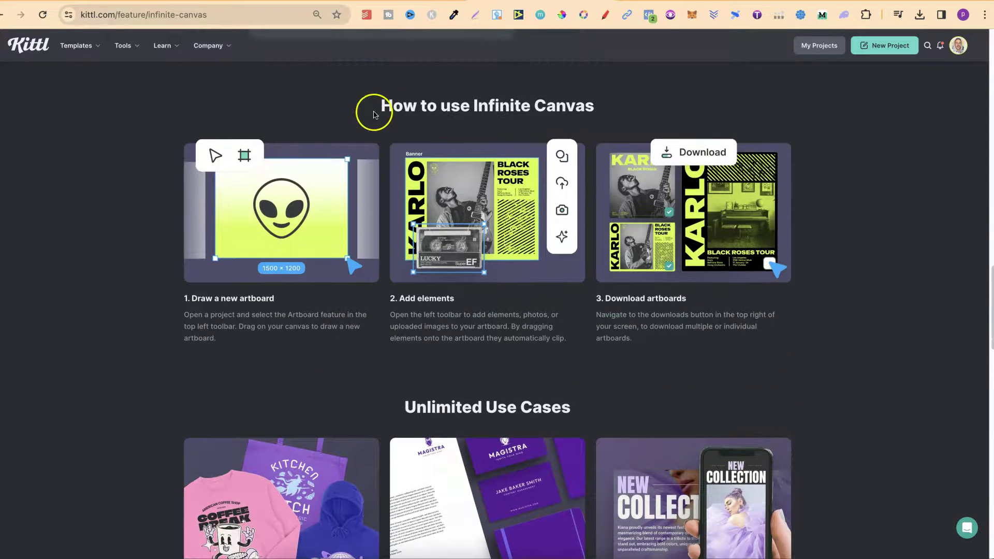
scroll(920, 325, "down", 2)
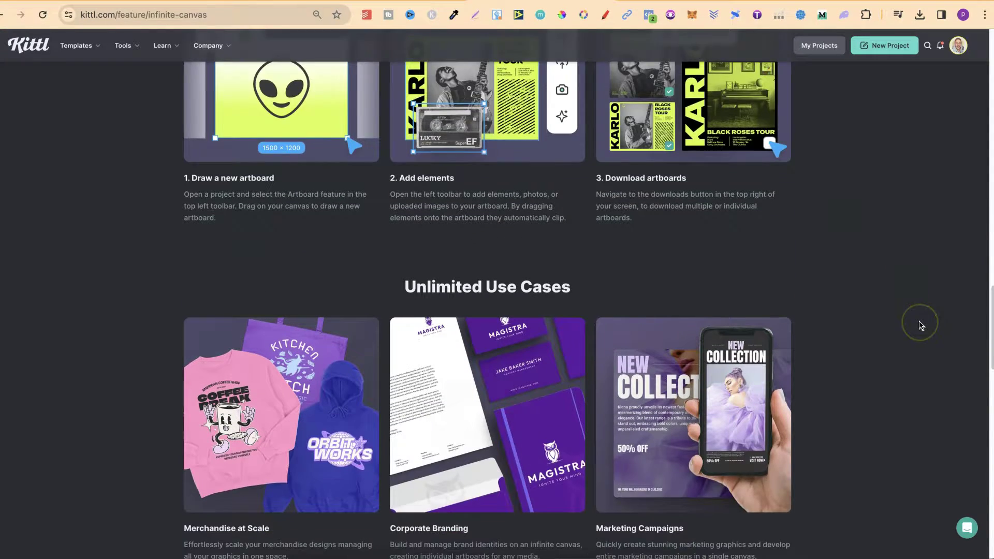
scroll(920, 326, "down", 1)
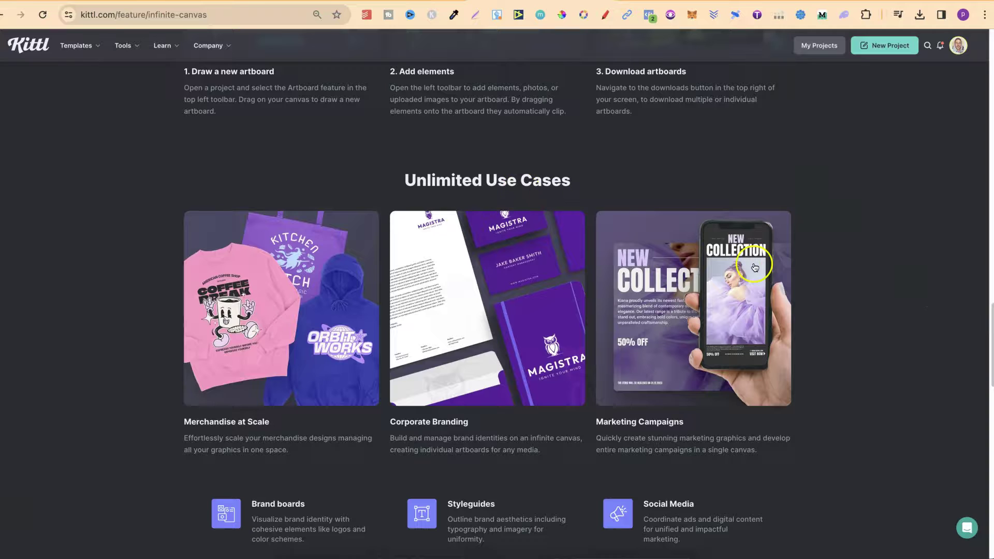
scroll(914, 313, "down", 2)
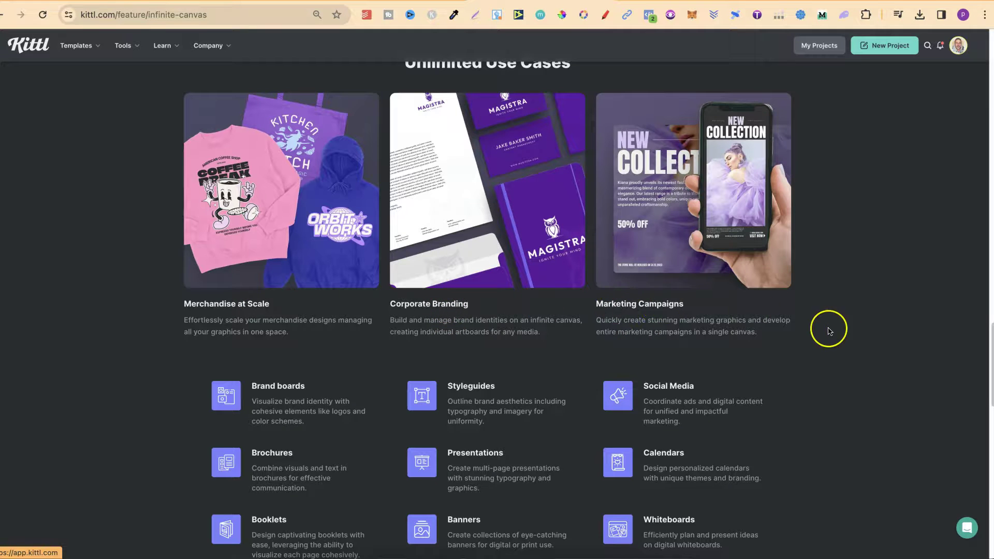
scroll(848, 339, "down", 2)
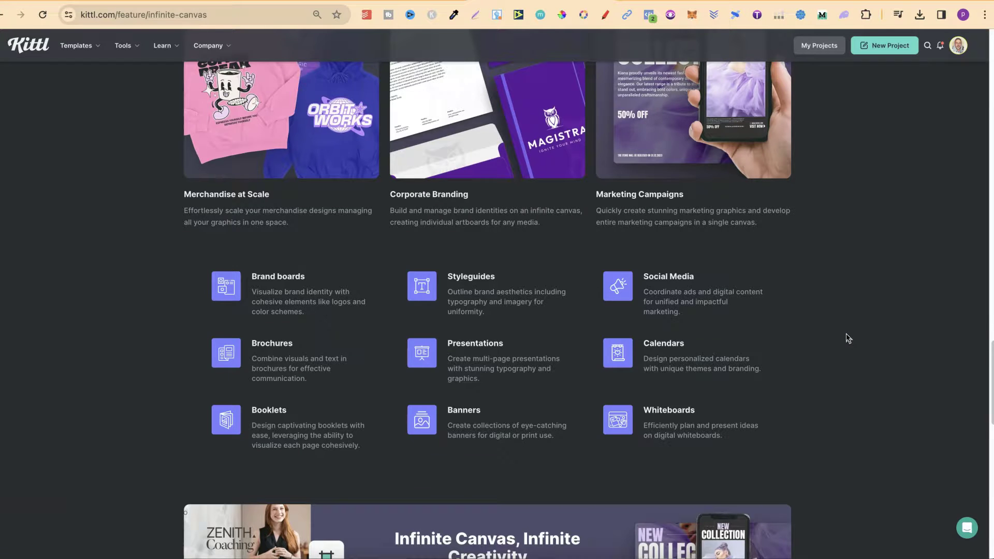
scroll(849, 339, "down", 1)
scroll(849, 338, "down", 1)
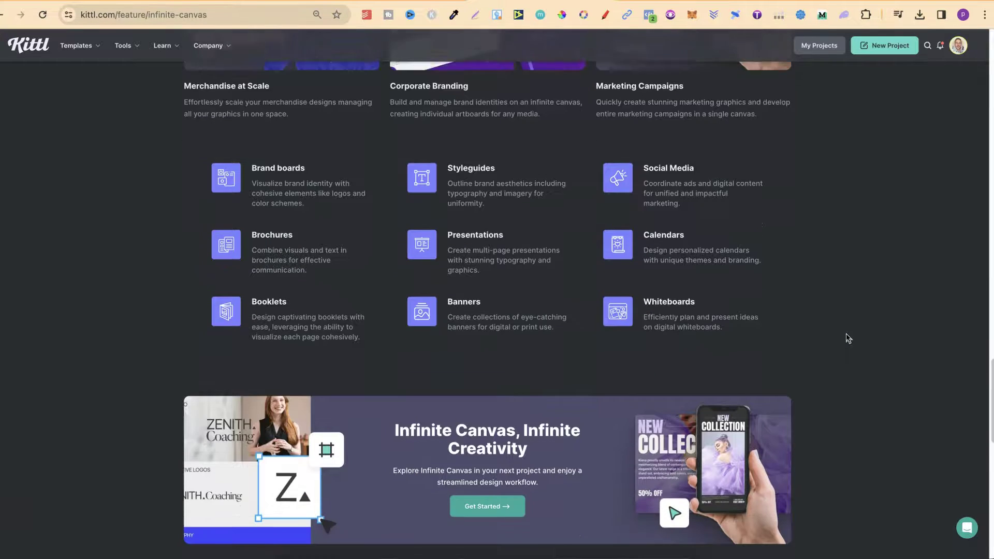
scroll(849, 339, "down", 1)
scroll(849, 339, "down", 1)
scroll(848, 339, "down", 1)
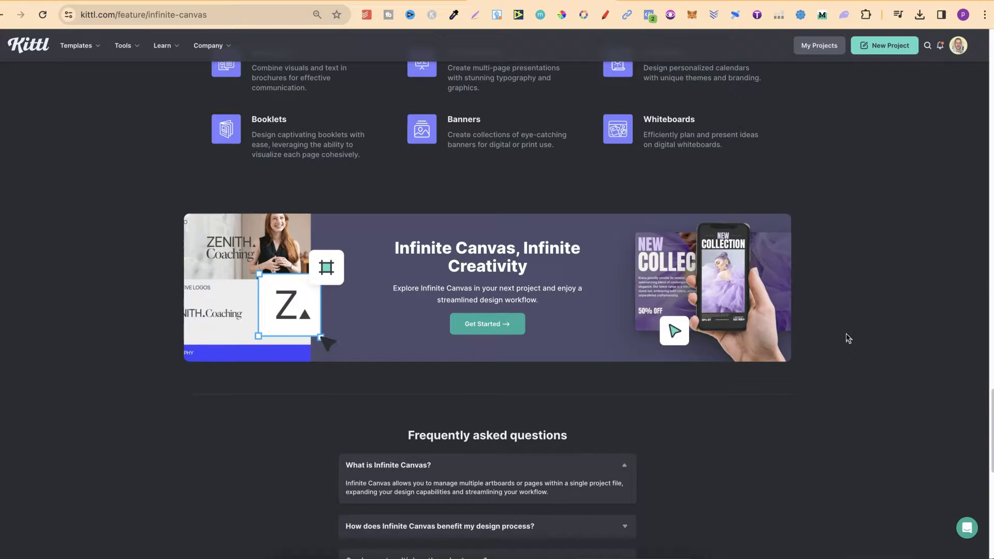
scroll(848, 339, "down", 1)
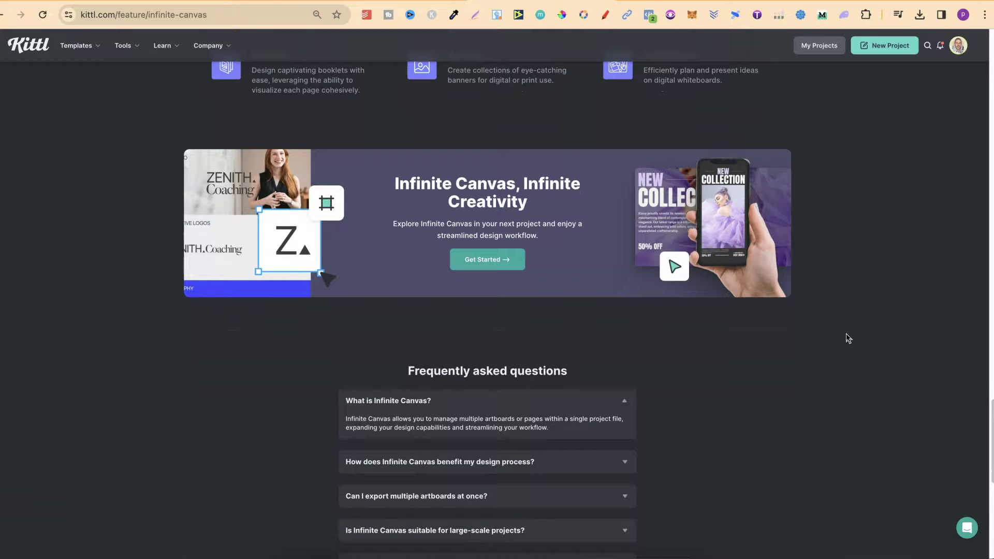
scroll(848, 339, "down", 2)
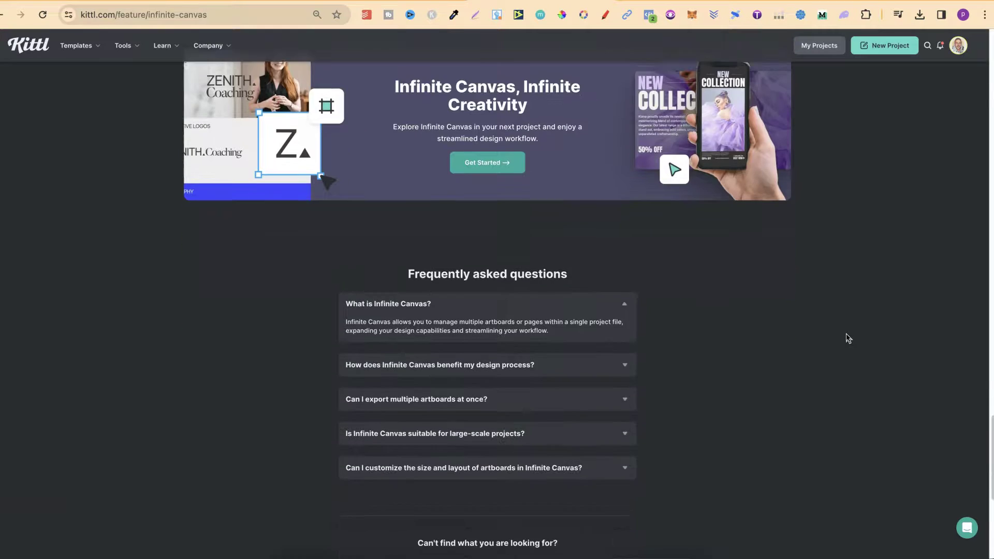
scroll(848, 339, "down", 1)
scroll(849, 339, "down", 1)
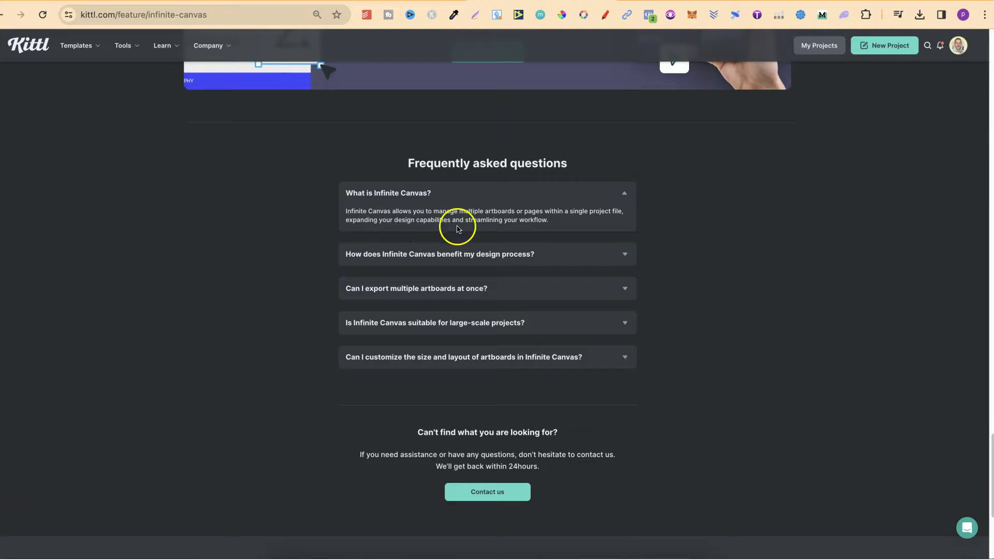
scroll(710, 384, "down", 2)
scroll(710, 384, "up", 5)
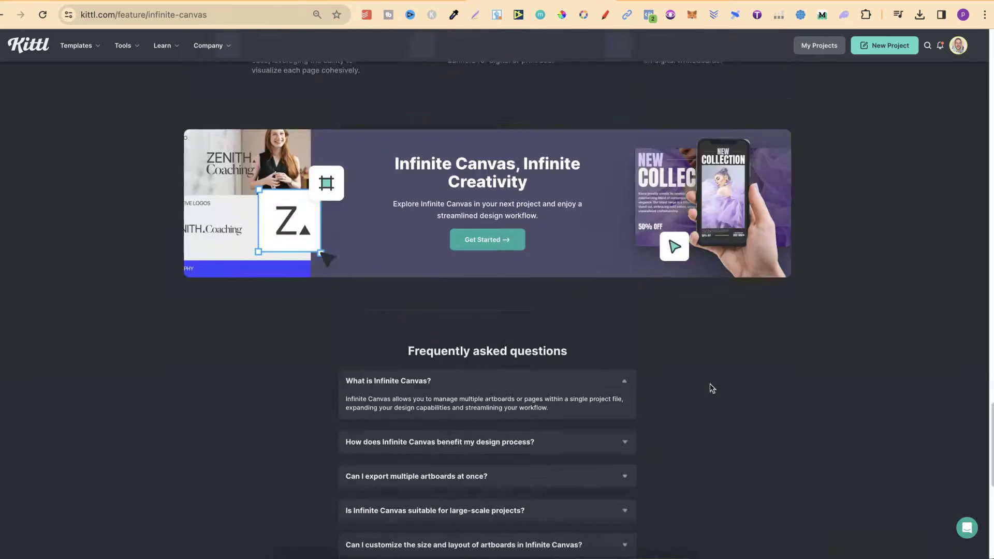
scroll(710, 384, "up", 5)
scroll(710, 383, "up", 5)
scroll(710, 384, "up", 5)
scroll(710, 384, "up", 10)
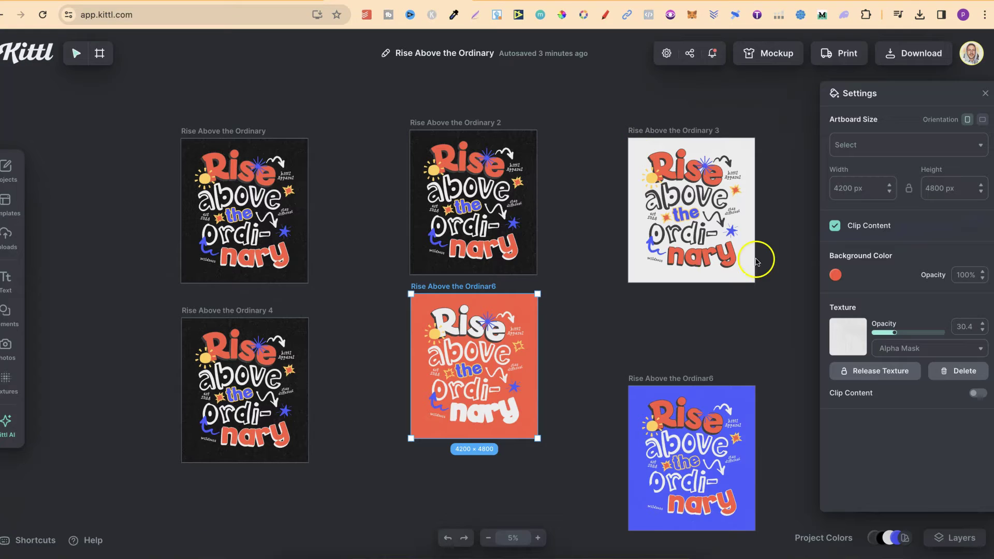
Drag the blue 'Rise Above the Ordinar6' artboard up level with the orange one, then deselect
left_click_drag(695, 378, 695, 291)
left_click(772, 311)
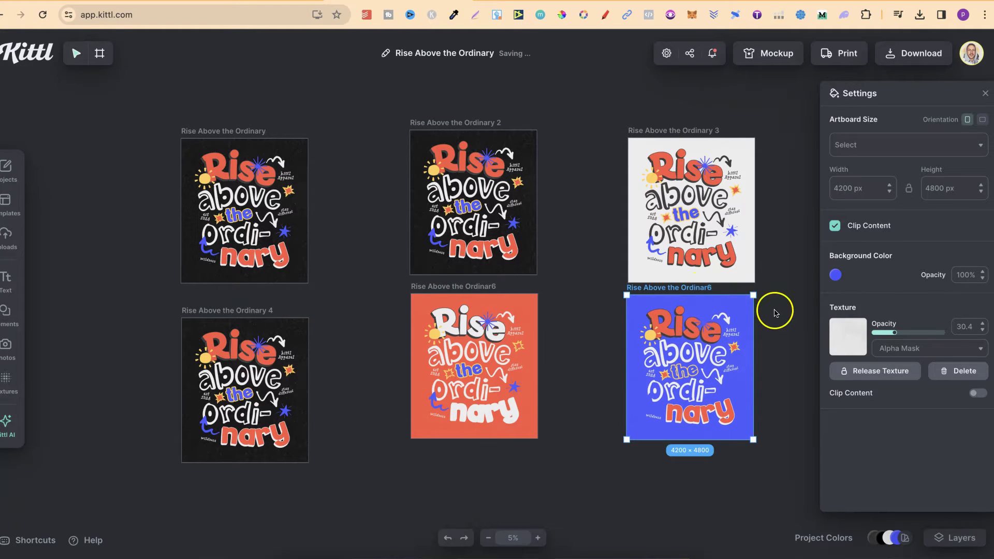